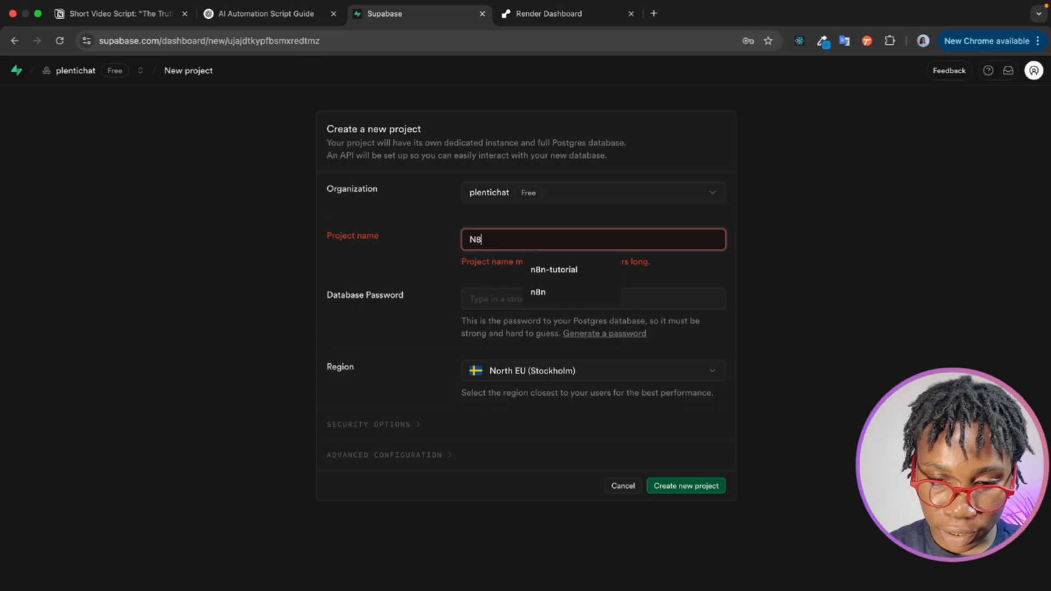
# - Name the new project n8n-tutorial, fill in a strong database password and copy that password
pyautogui.click(591, 270)
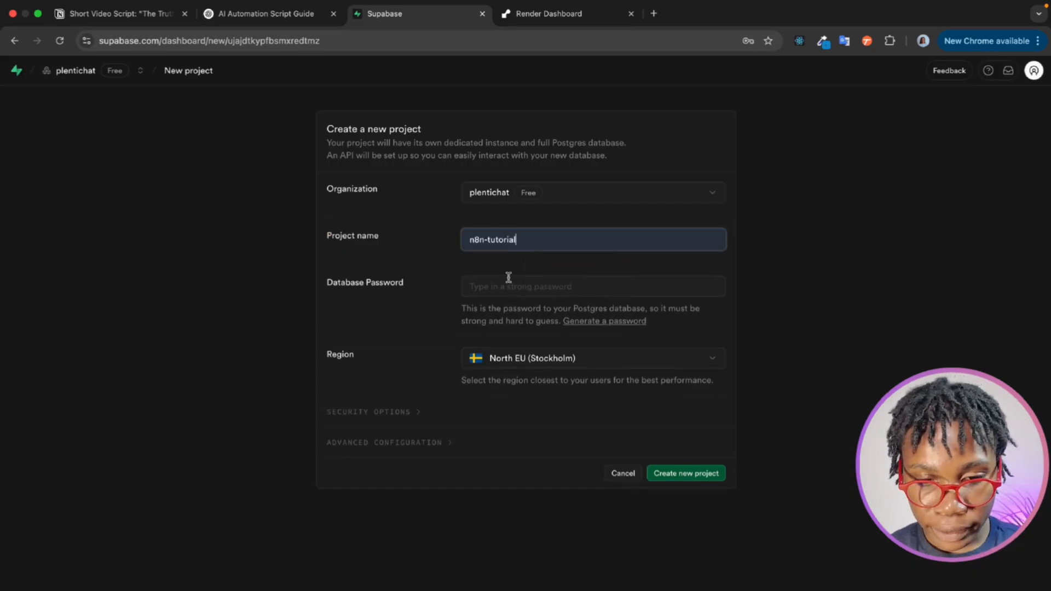
pyautogui.click(500, 285)
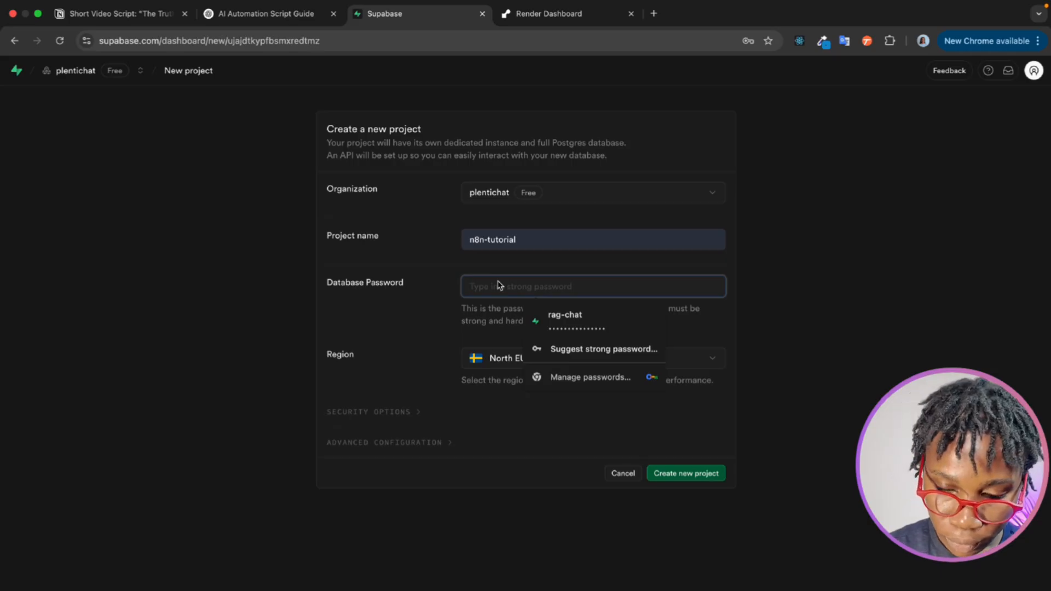
pyautogui.write('p')
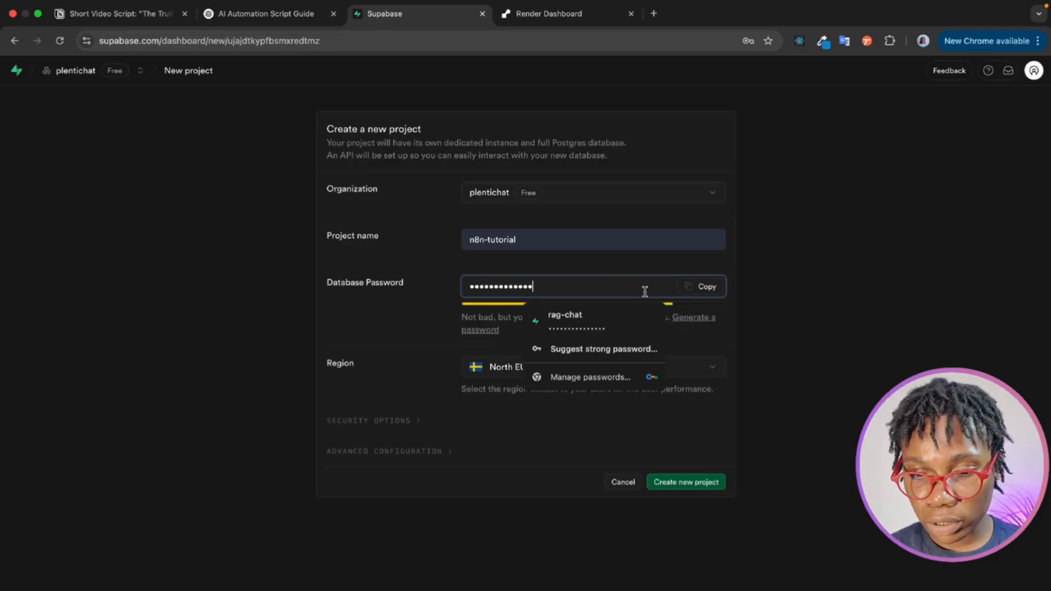
pyautogui.click(700, 322)
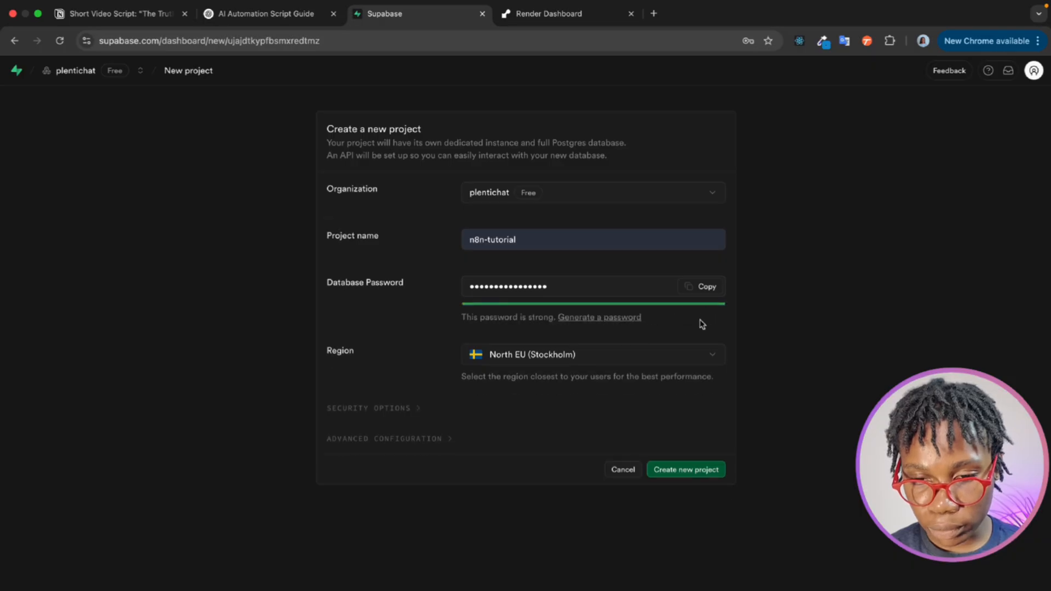
pyautogui.click(696, 288)
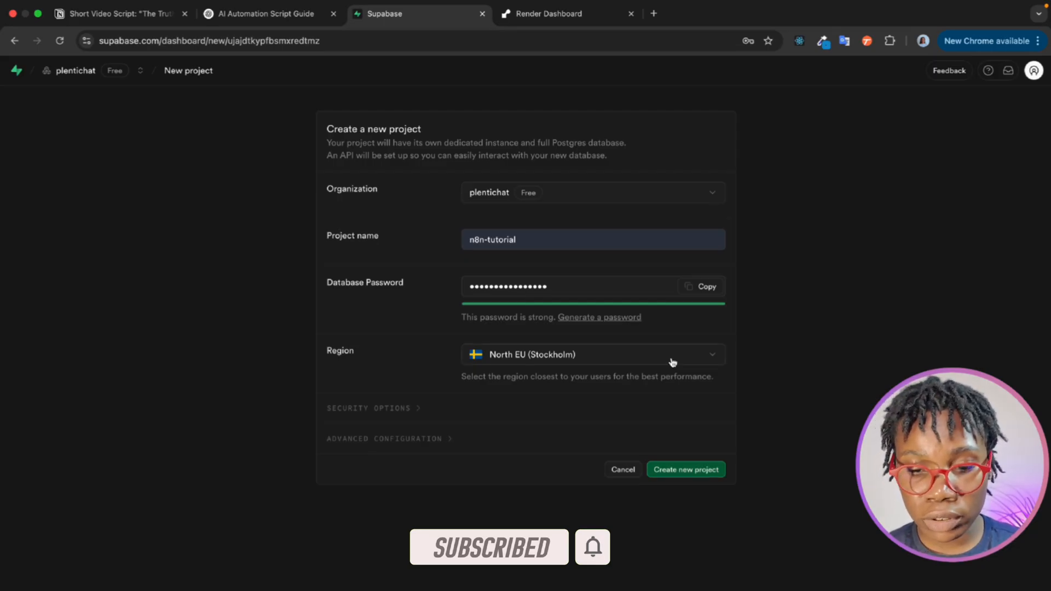
# - Create the new project and dismiss the browser's offer to save the database password
pyautogui.click(688, 470)
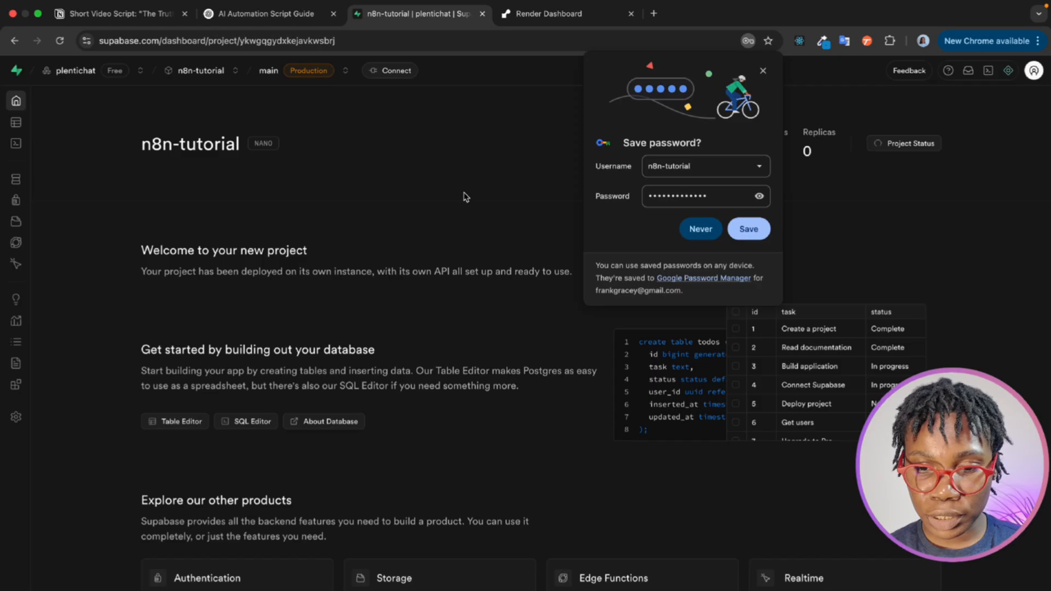
pyautogui.click(762, 71)
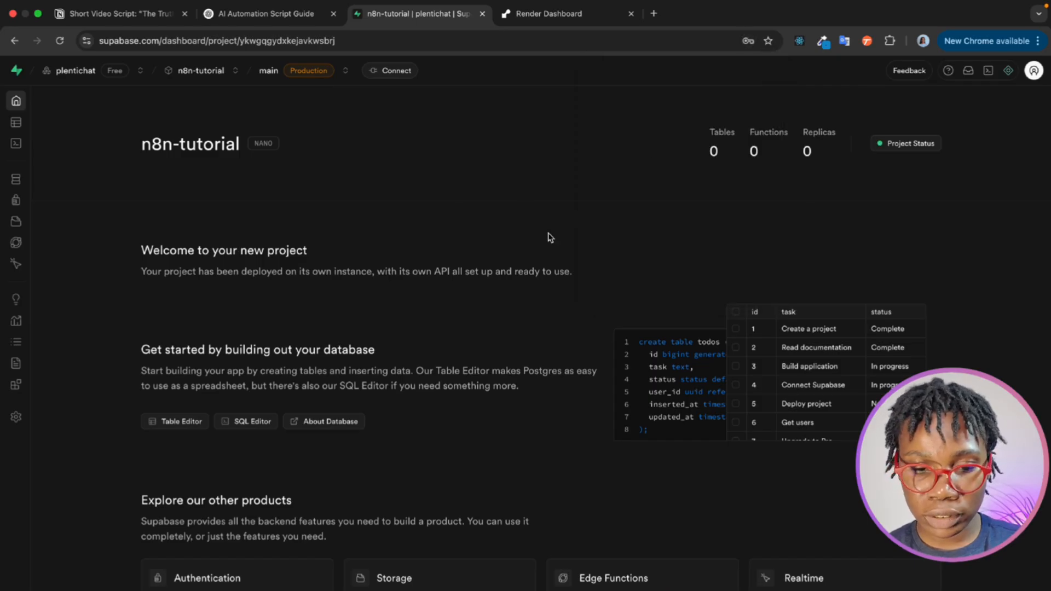
pyautogui.scroll(-2, 521, 261)
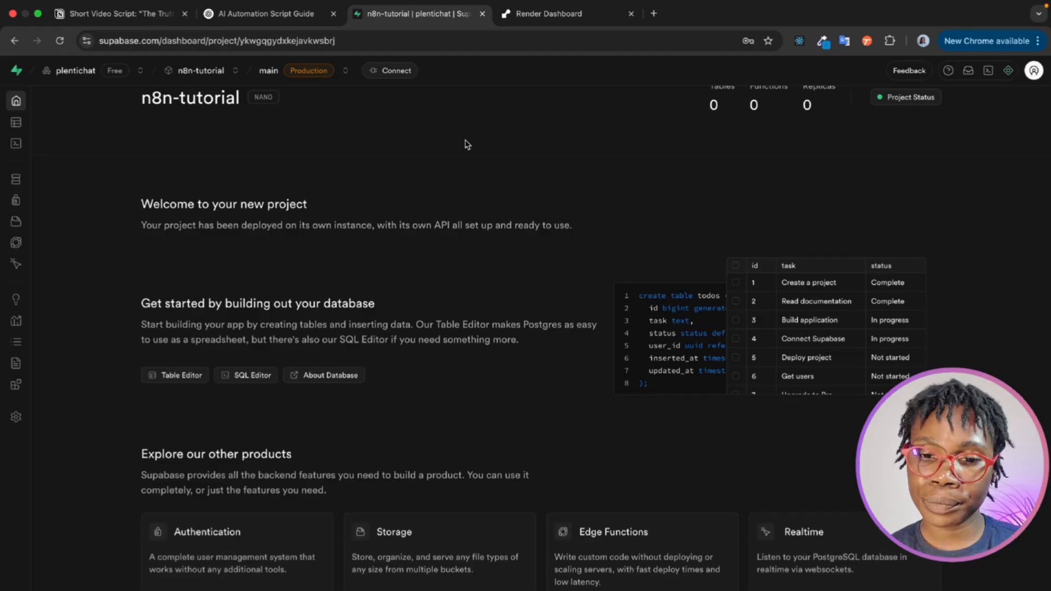
# - Switch to the Render dashboard and start a new web service with an existing image as its source
pyautogui.click(566, 17)
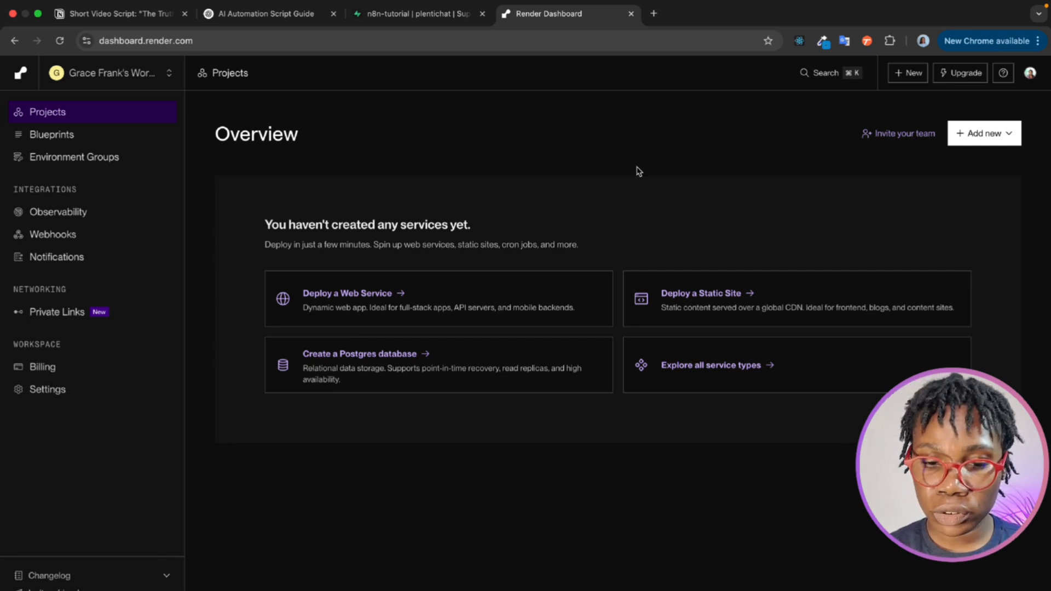
pyautogui.click(996, 139)
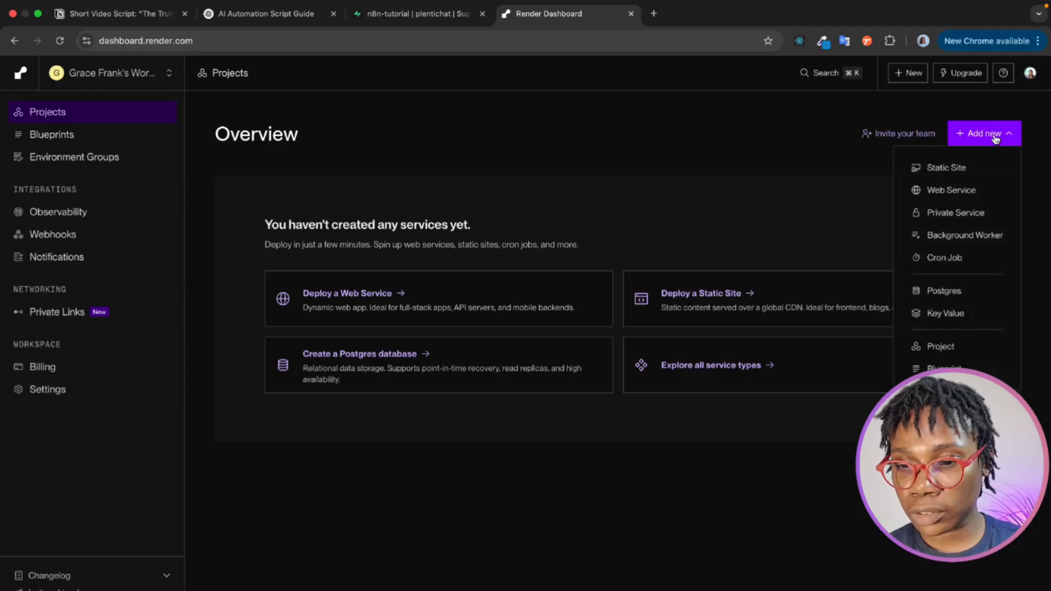
pyautogui.click(964, 191)
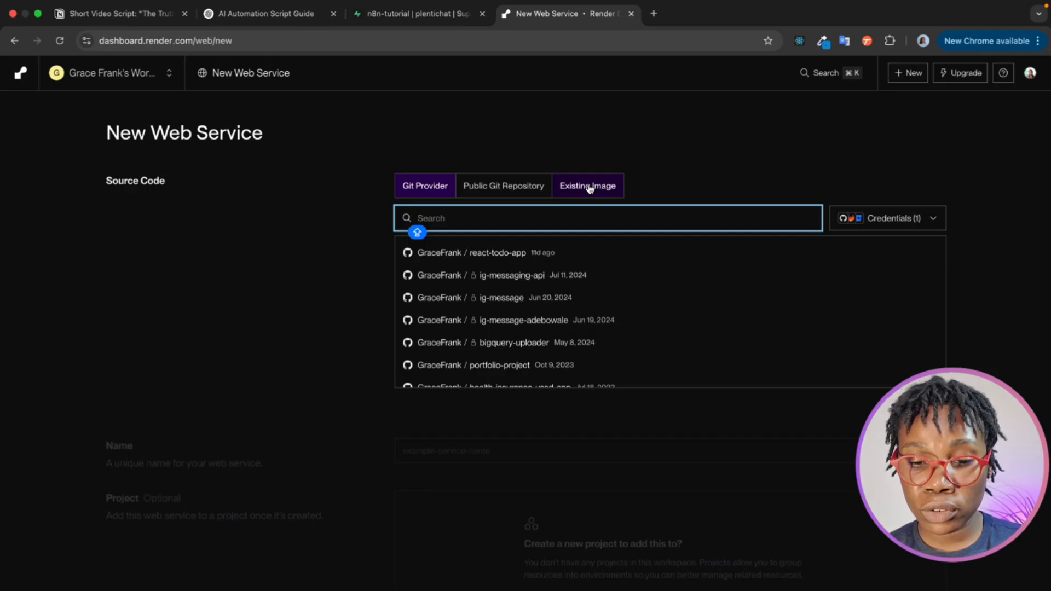
pyautogui.click(590, 189)
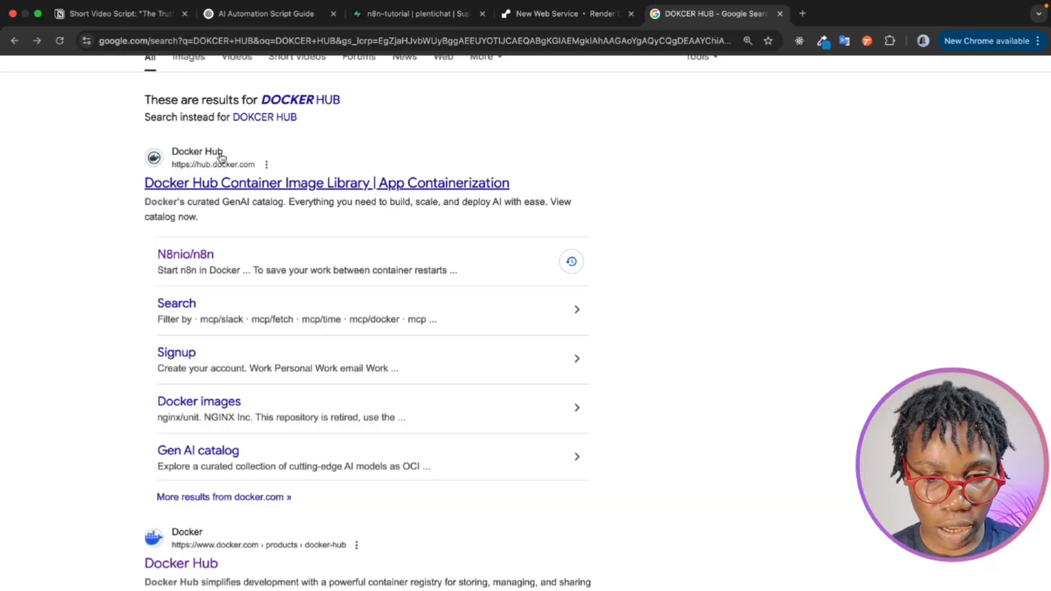
# - Open Docker Hub, search for N8N and open the n8nio/n8n image page
pyautogui.click(221, 158)
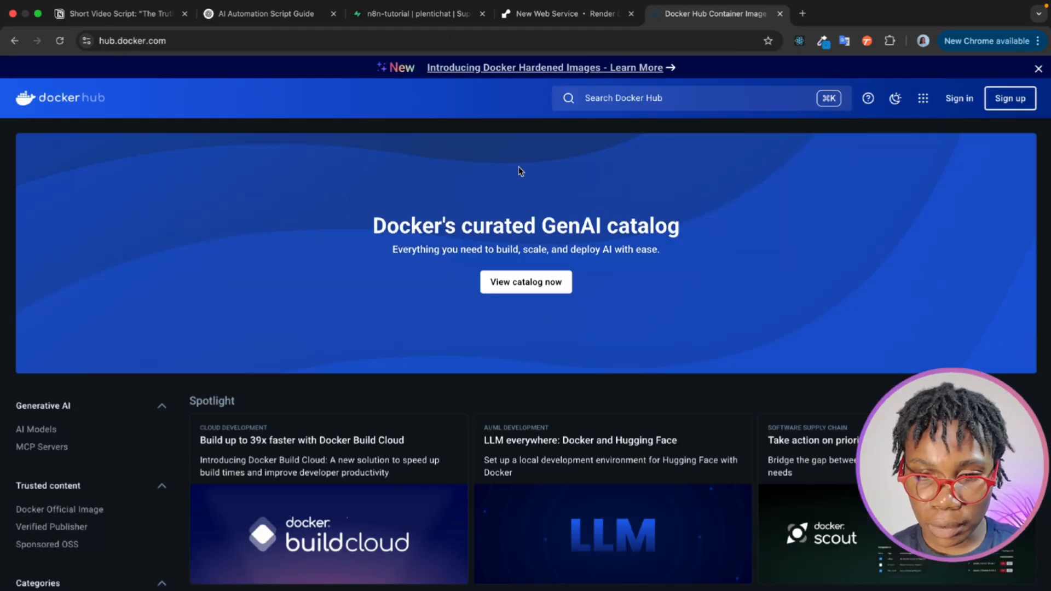
pyautogui.click(623, 99)
pyautogui.write('N8N')
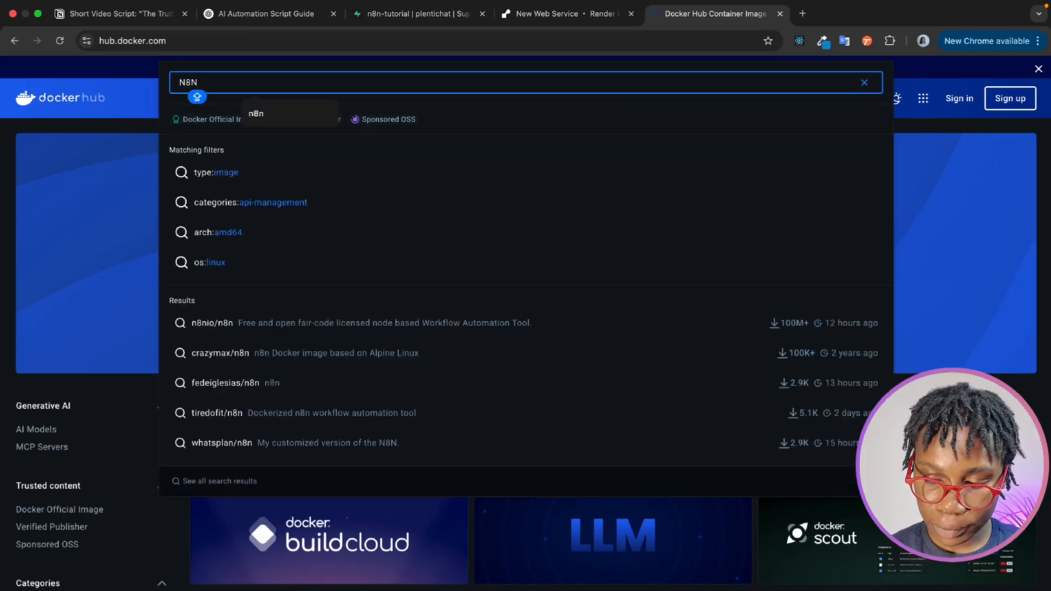
pyautogui.press('Return')
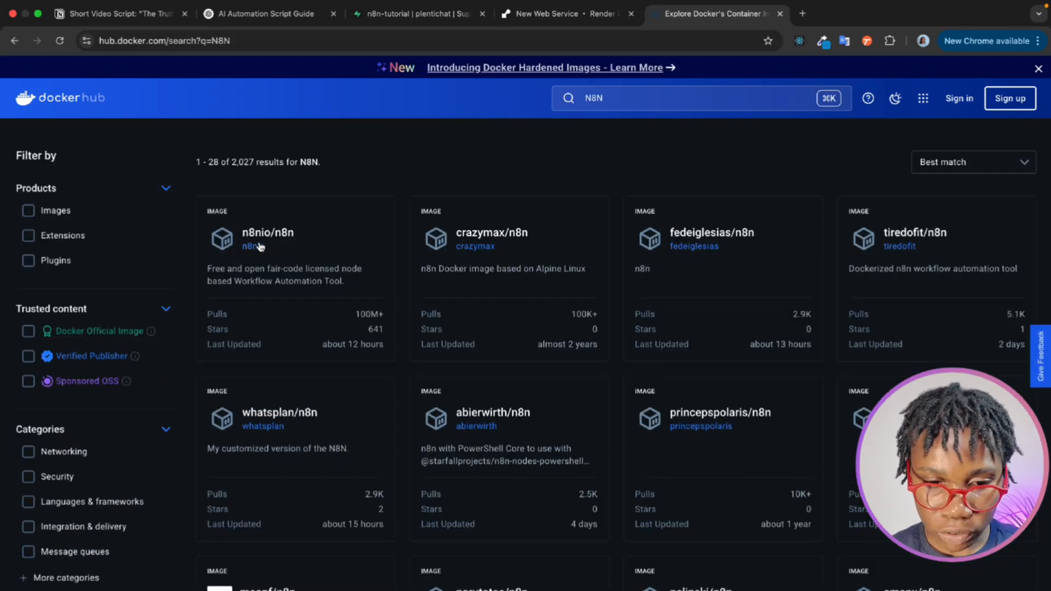
pyautogui.click(259, 243)
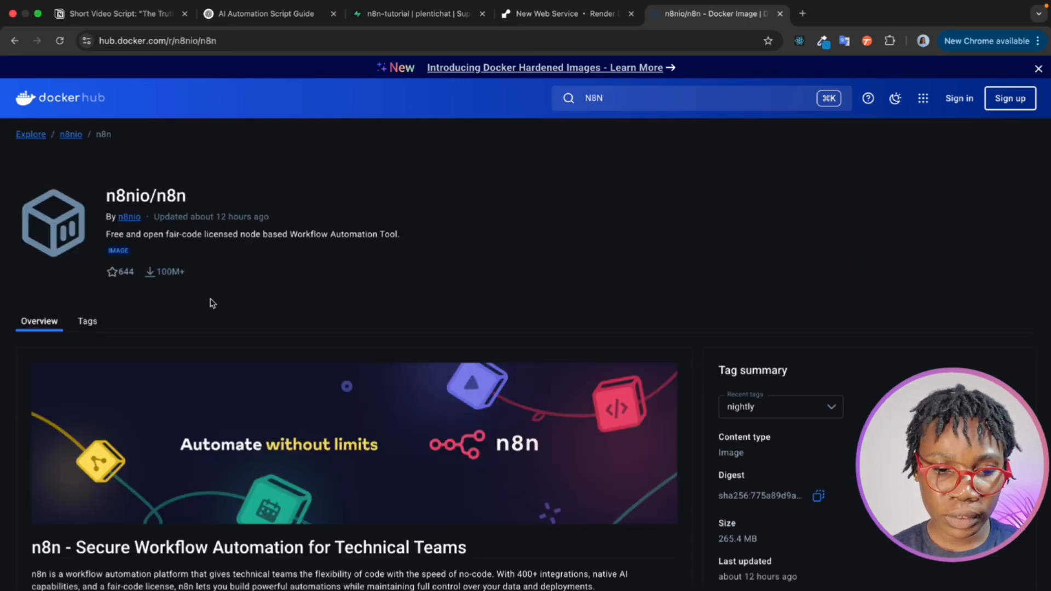
# - Copy the image address docker.n8n.io/n8nio/n8n from the "Start n8n in Docker" command
pyautogui.scroll(-3, 213, 304)
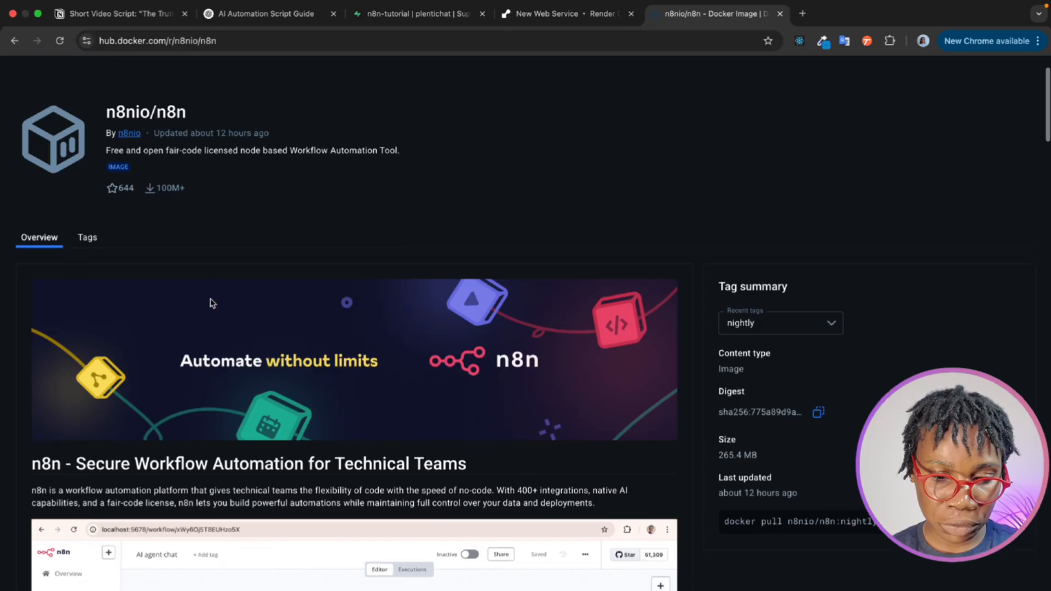
pyautogui.scroll(-7, 213, 304)
pyautogui.scroll(-15, 212, 303)
pyautogui.scroll(-6, 213, 304)
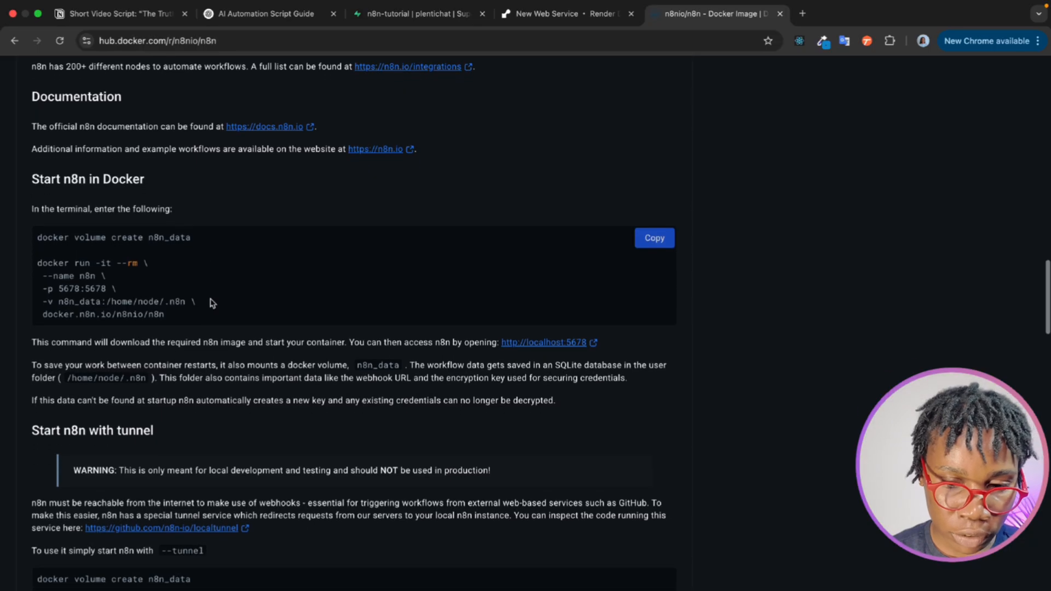
pyautogui.moveTo(166, 316); pyautogui.dragTo(41, 316)
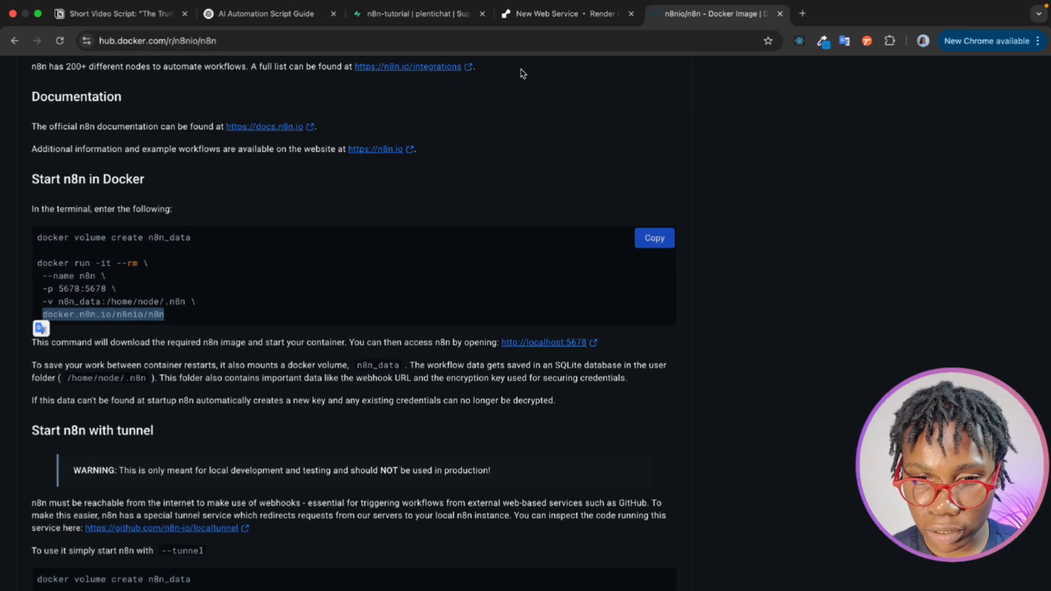
# - Return to Render, set the web service's image URL to docker.n8n.io/n8nio/n8n and connect it
pyautogui.click(512, 14)
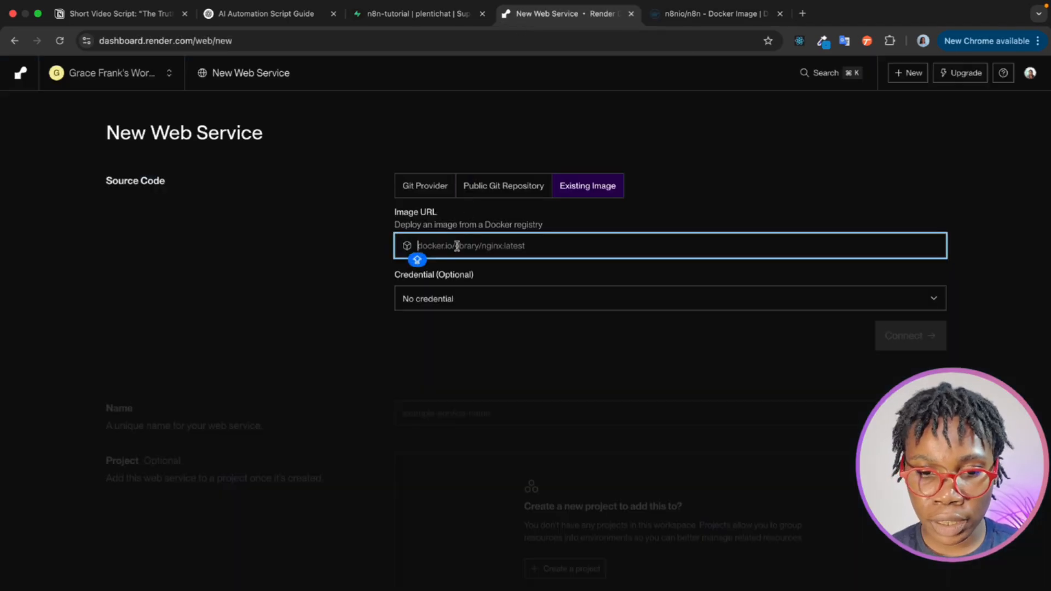
pyautogui.press('super+v')
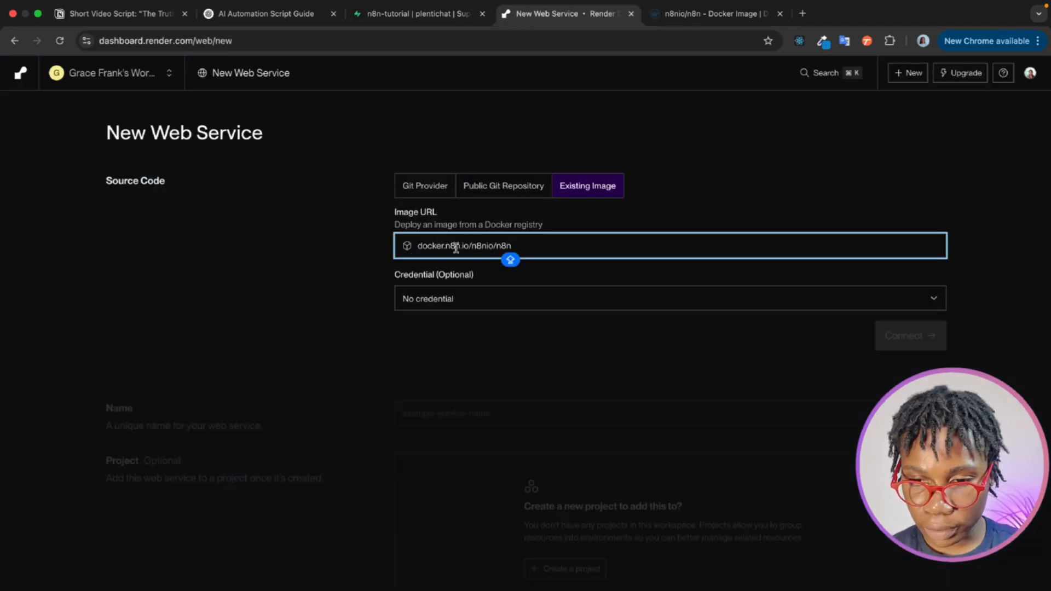
pyautogui.click(912, 338)
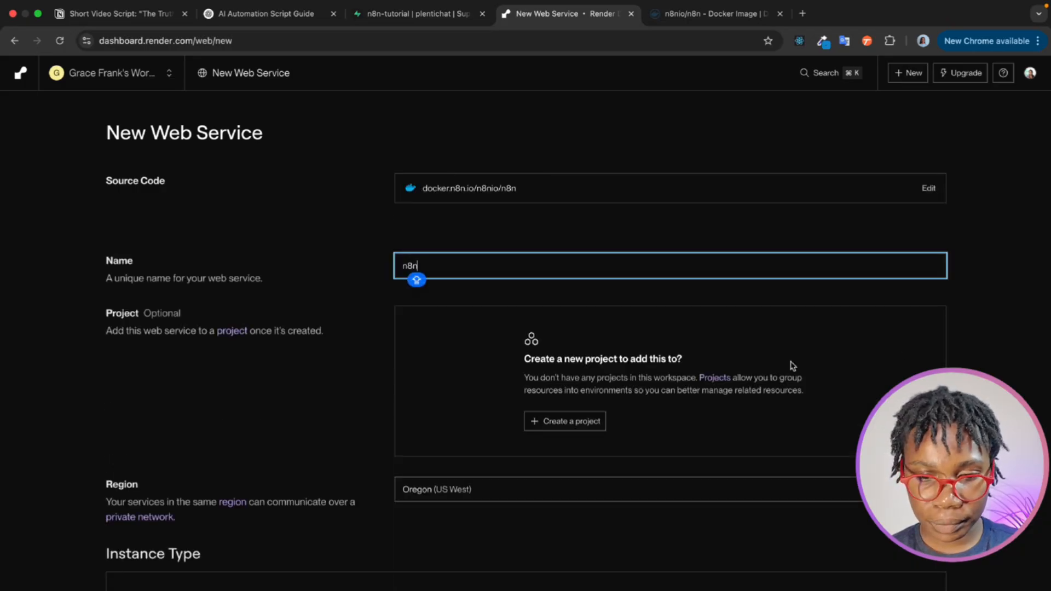
# - Choose the Free instance type for the web service and set its region to Frankfurt (EU Central)
pyautogui.scroll(-2, 793, 366)
pyautogui.press('capslock')
pyautogui.scroll(-2, 792, 366)
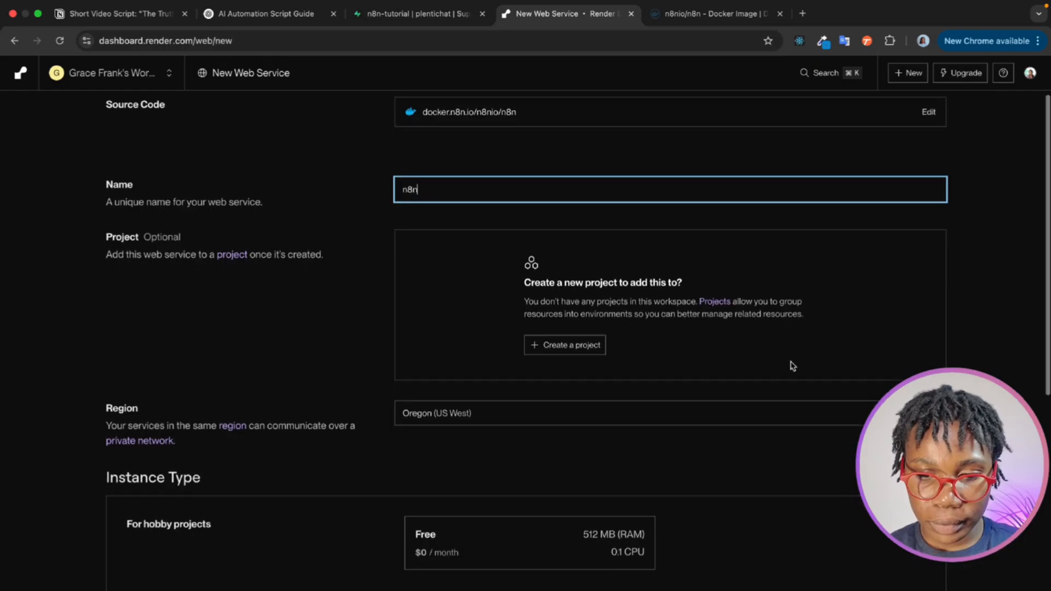
pyautogui.scroll(-4, 792, 366)
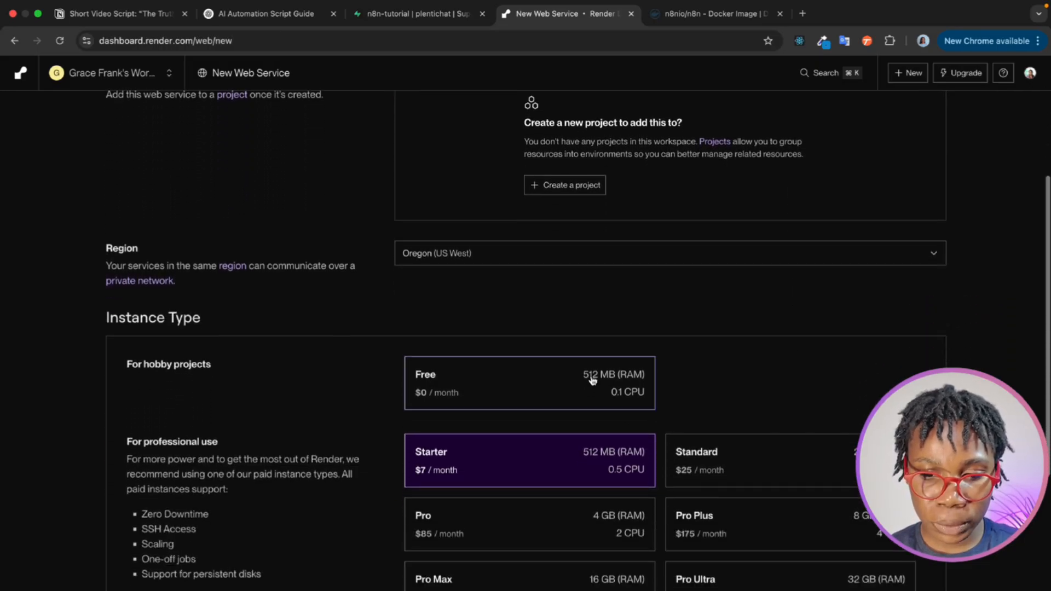
pyautogui.click(582, 387)
pyautogui.scroll(-2, 581, 387)
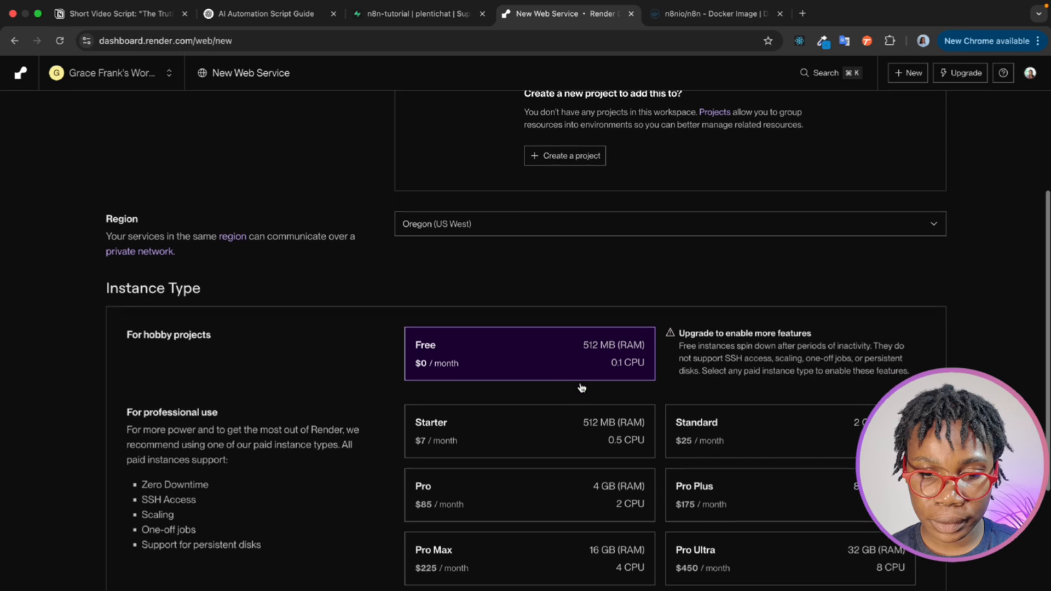
pyautogui.click(604, 216)
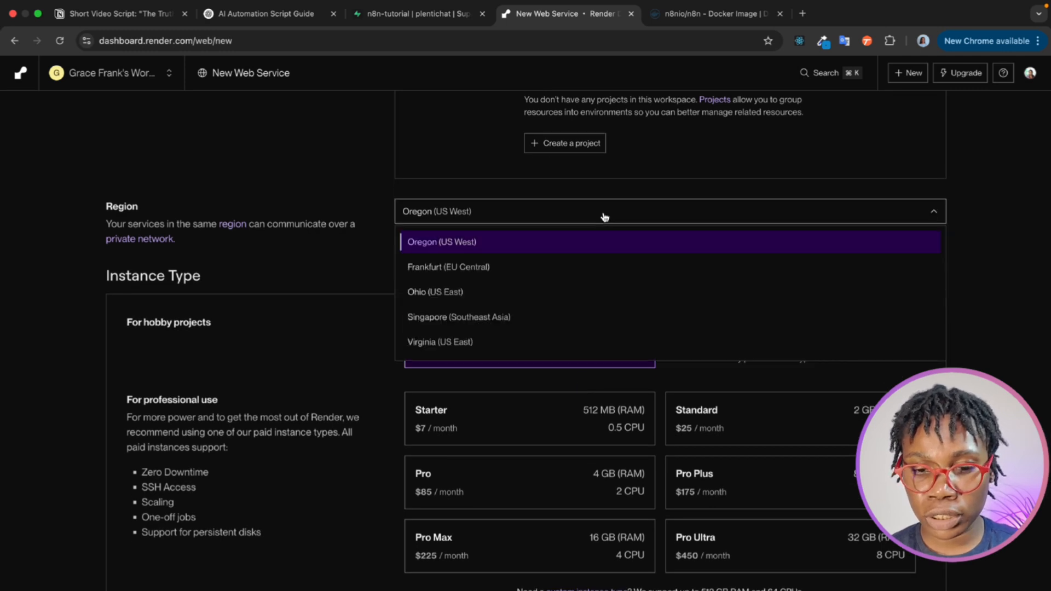
pyautogui.click(582, 261)
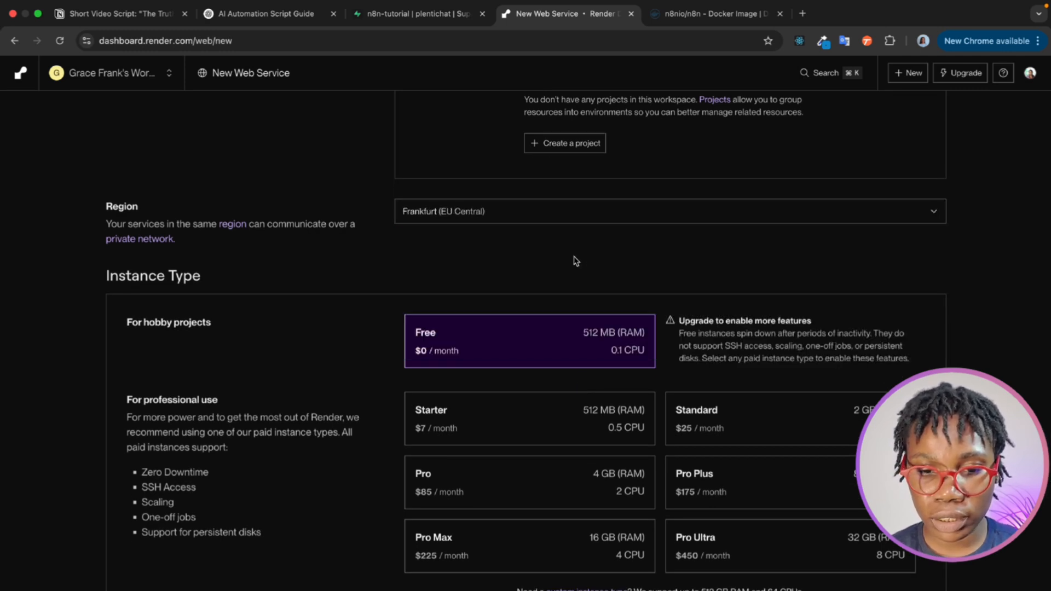
# - Search Google in a new browser tab for "n8n db envs"
pyautogui.scroll(-6, 560, 268)
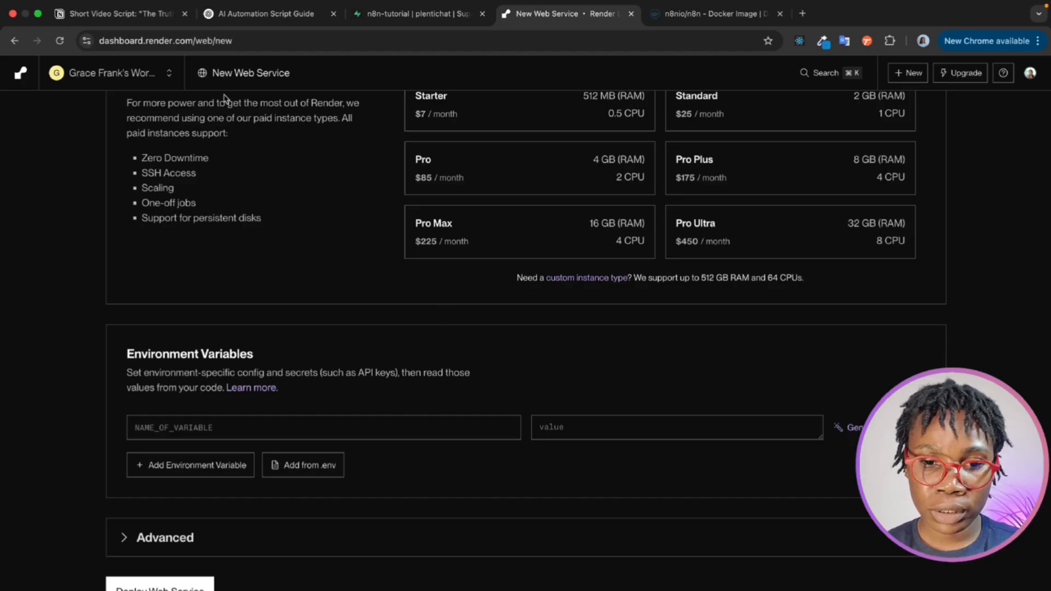
pyautogui.click(803, 16)
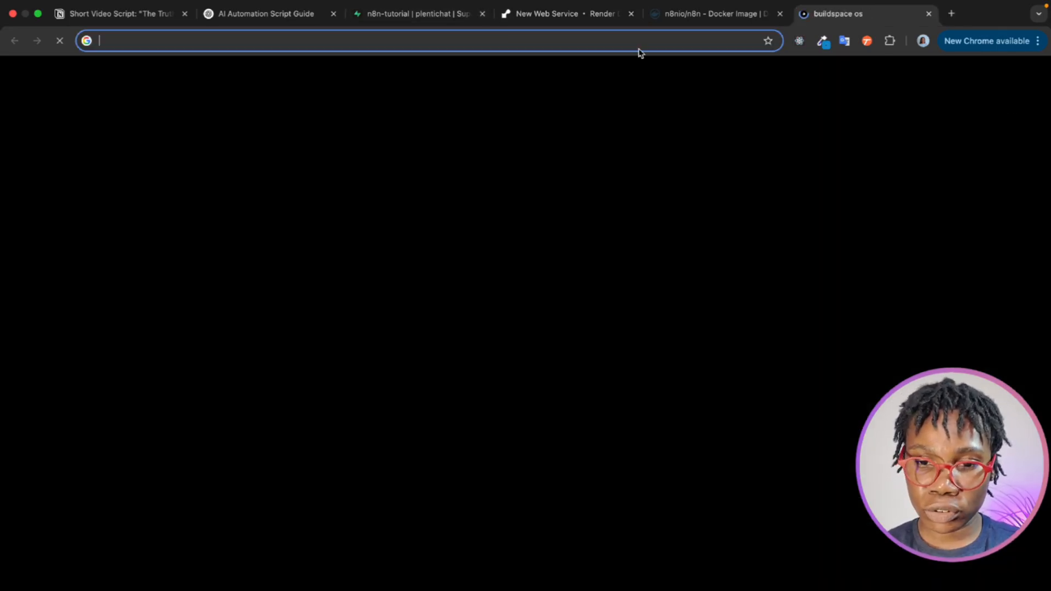
pyautogui.click(634, 43)
pyautogui.write('N')
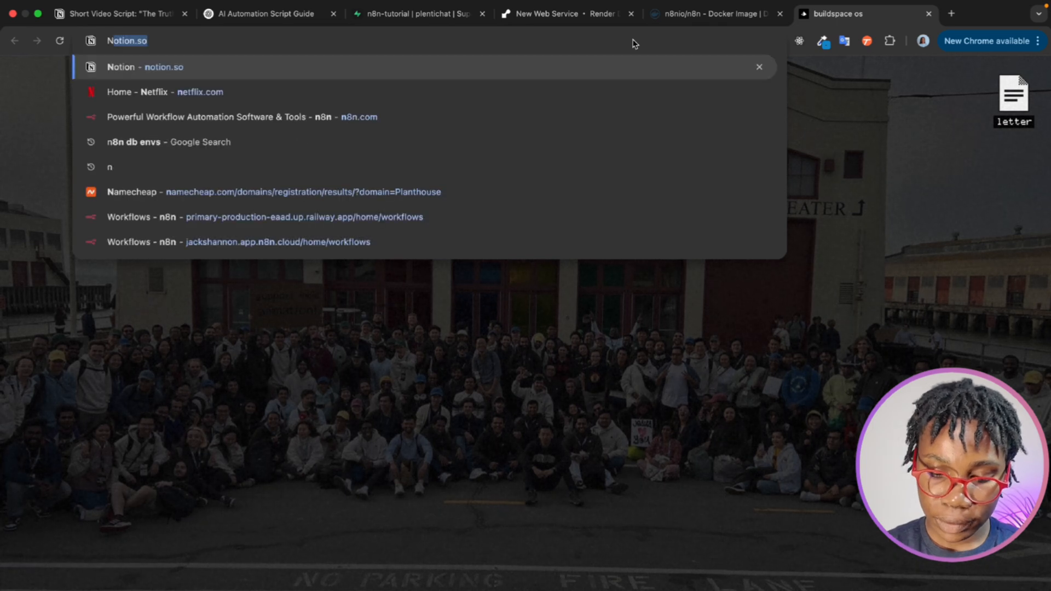
pyautogui.write('8N')
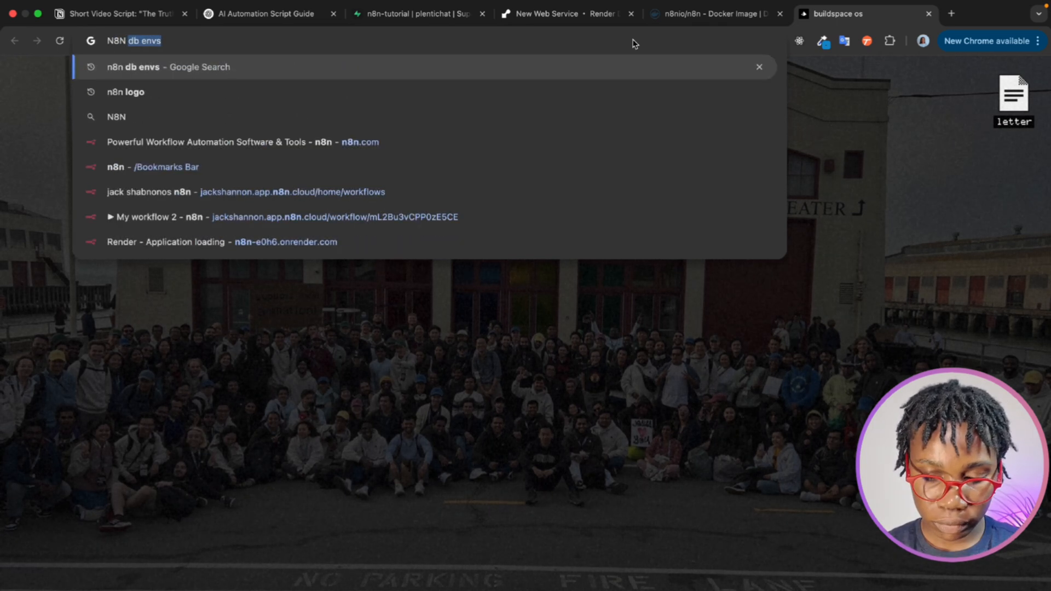
pyautogui.write(' DB')
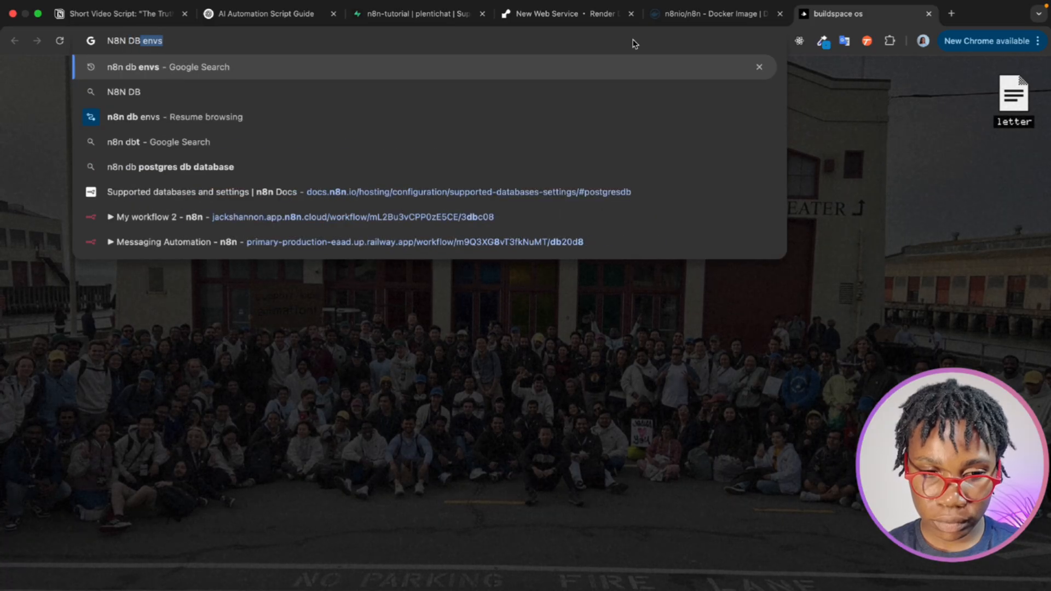
pyautogui.write(' envs')
pyautogui.press('Return')
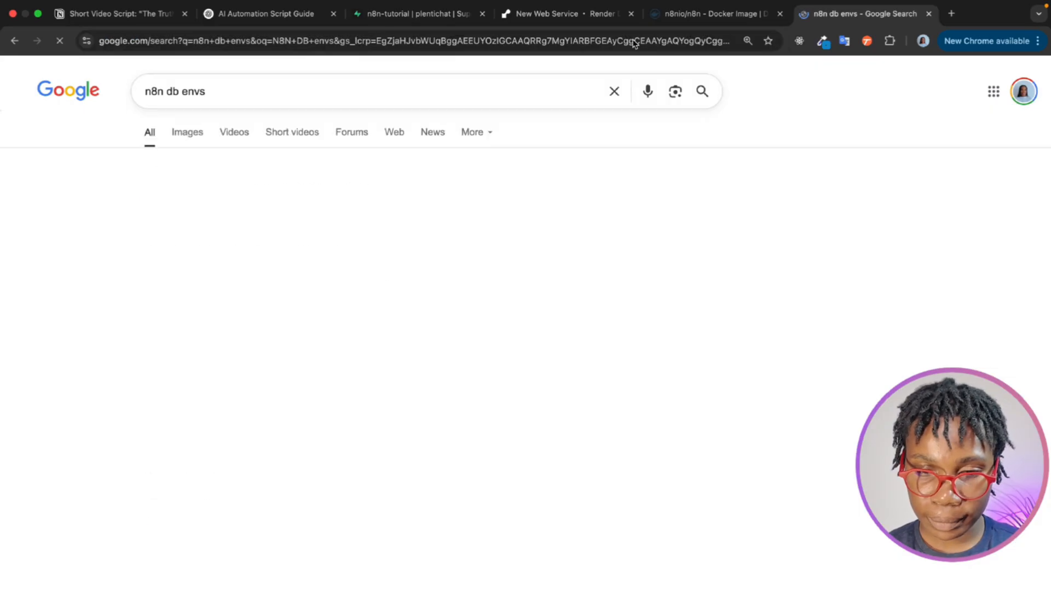
# - Open the n8n Docs page on database environment variables, go back and open the Environment Variables Overview result instead
pyautogui.click(290, 213)
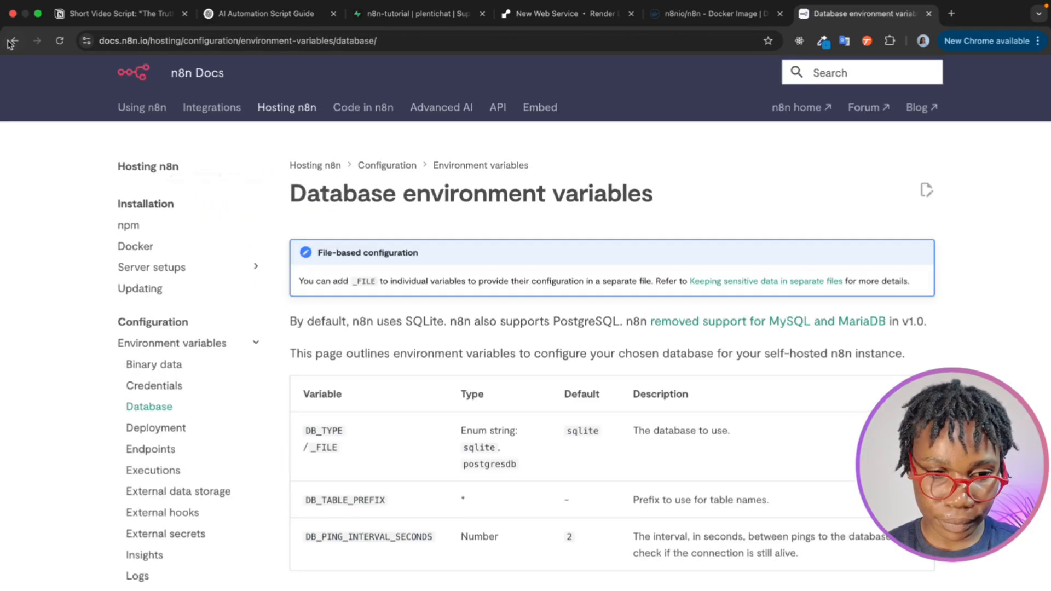
pyautogui.click(14, 41)
pyautogui.click(198, 313)
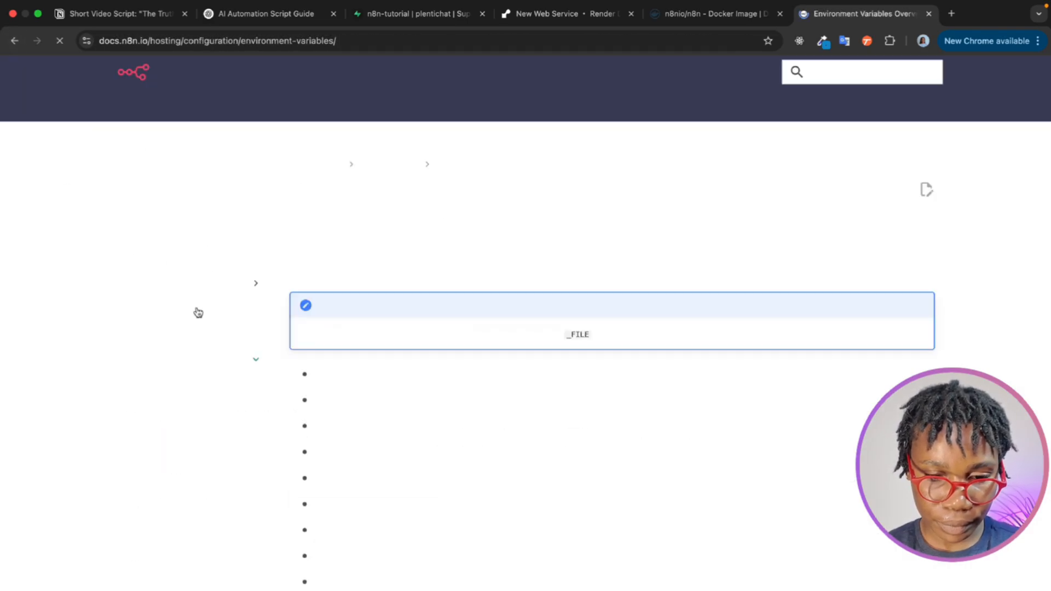
# - Return to the Google results and open the n8n Docs page "Supported databases and settings"
pyautogui.scroll(-10, 212, 371)
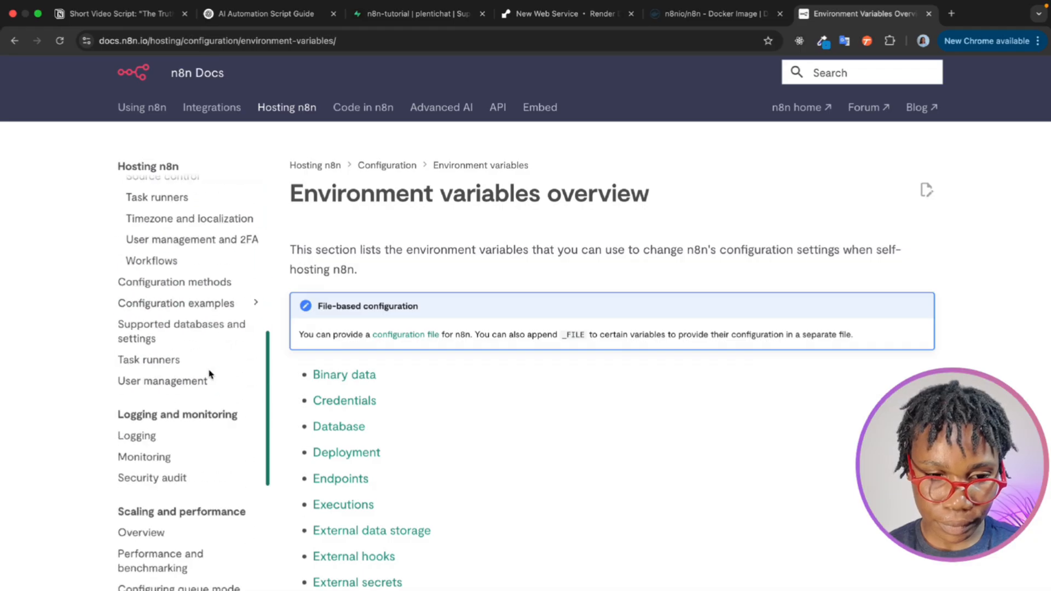
pyautogui.click(13, 41)
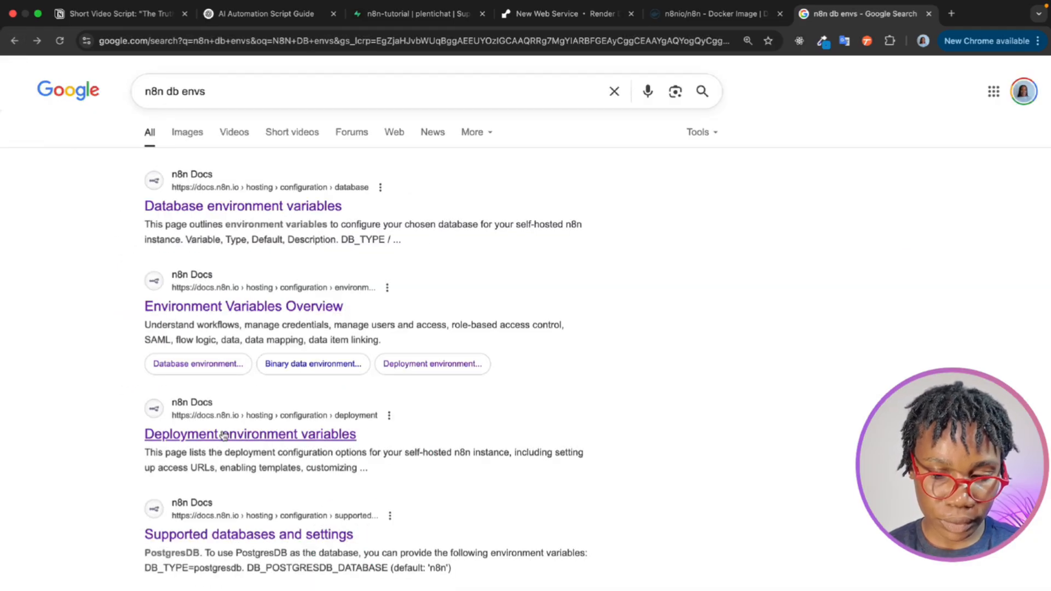
pyautogui.scroll(-5, 211, 371)
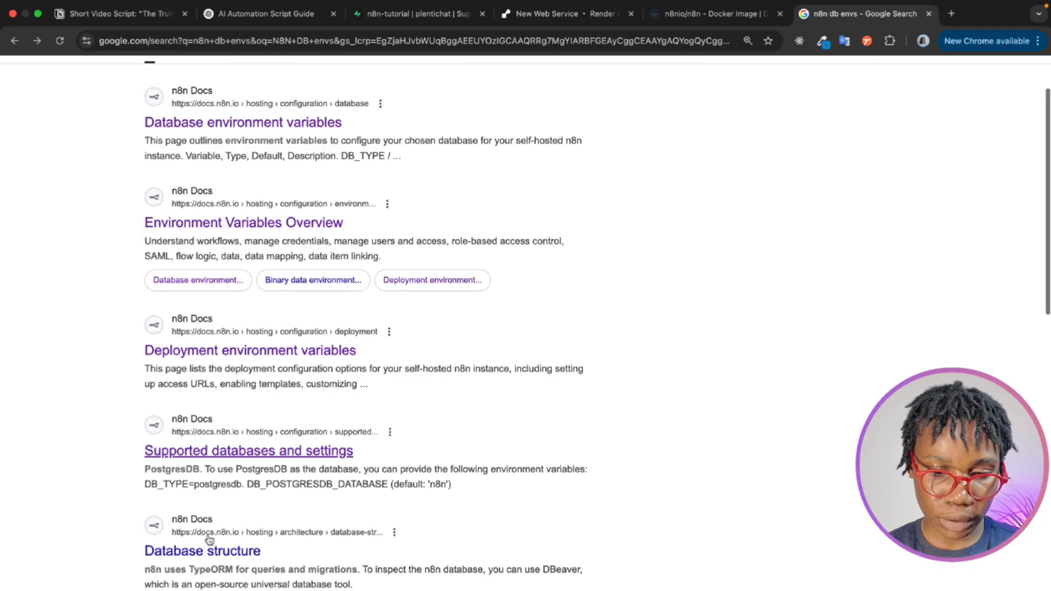
pyautogui.click(230, 311)
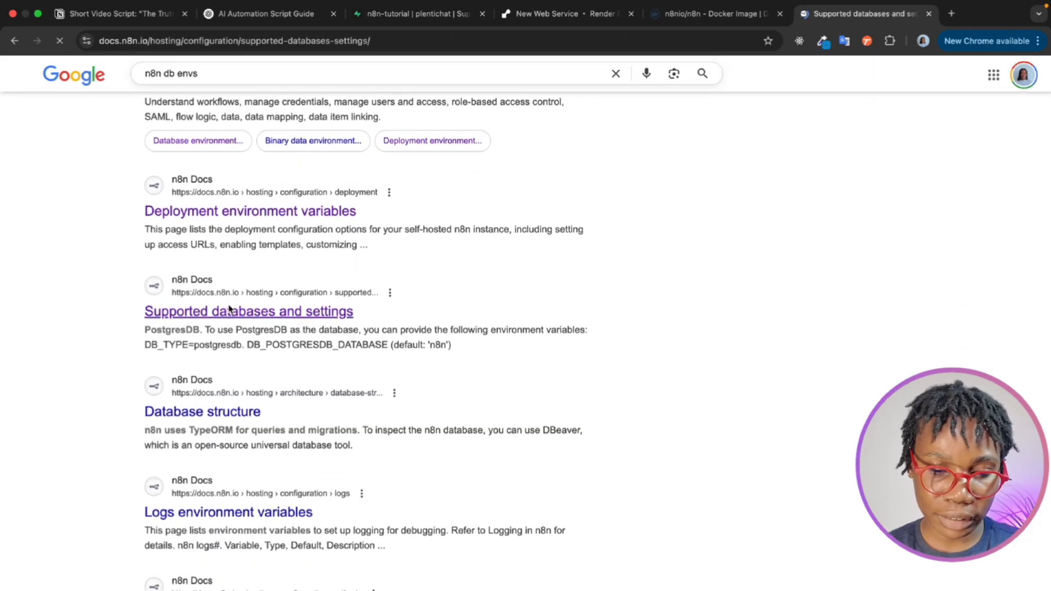
# - Copy the PostgresDB export lines from DB_TYPE through DB_POSTGRESDB_SCHEMA and paste them into Render's Add from .env dialog
pyautogui.scroll(-9, 388, 357)
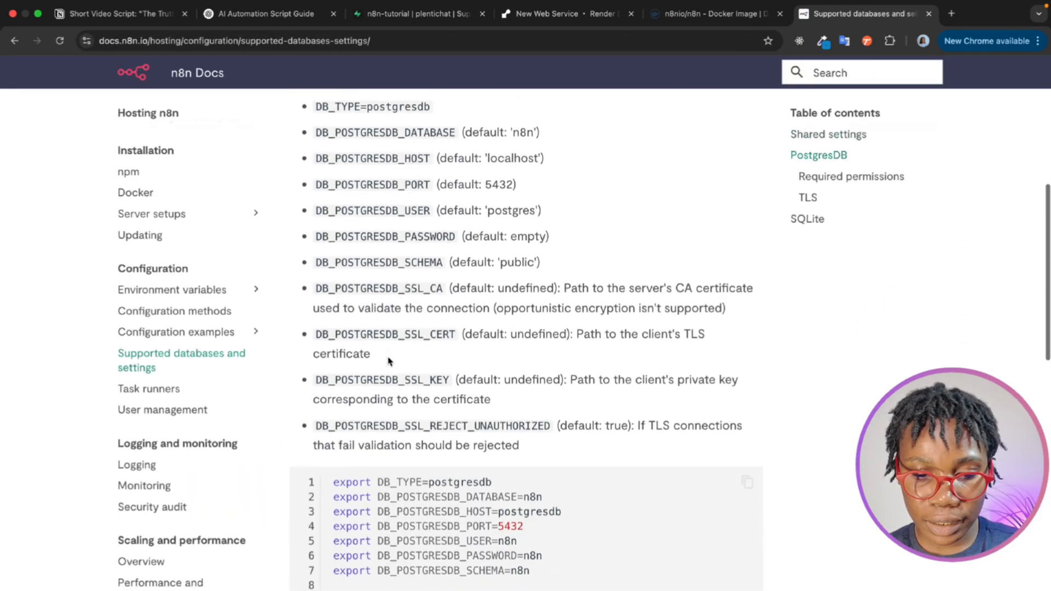
pyautogui.scroll(-1, 388, 357)
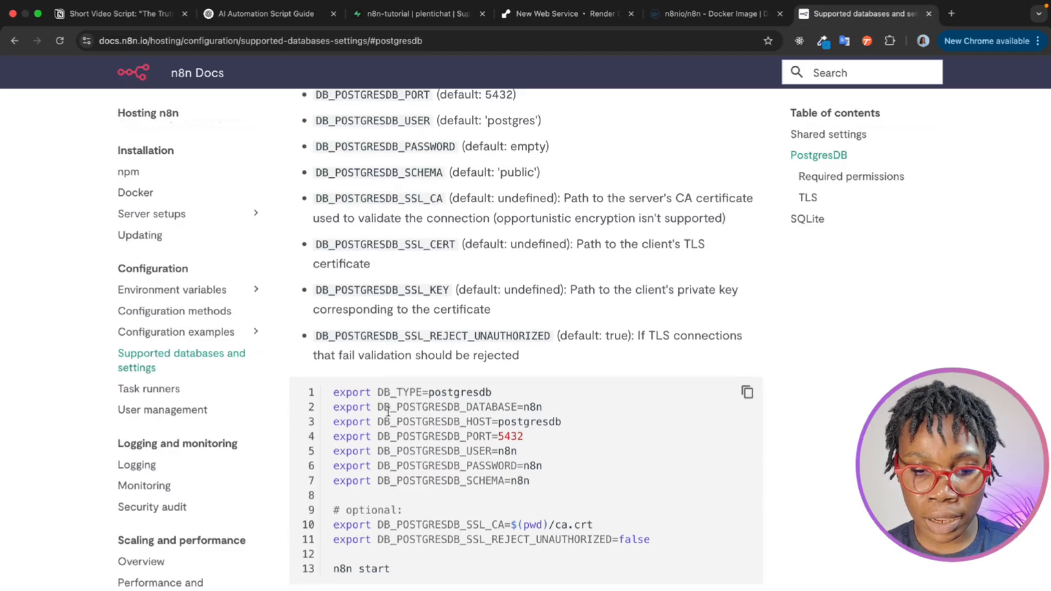
pyautogui.moveTo(541, 486); pyautogui.dragTo(325, 403)
pyautogui.press('super+c')
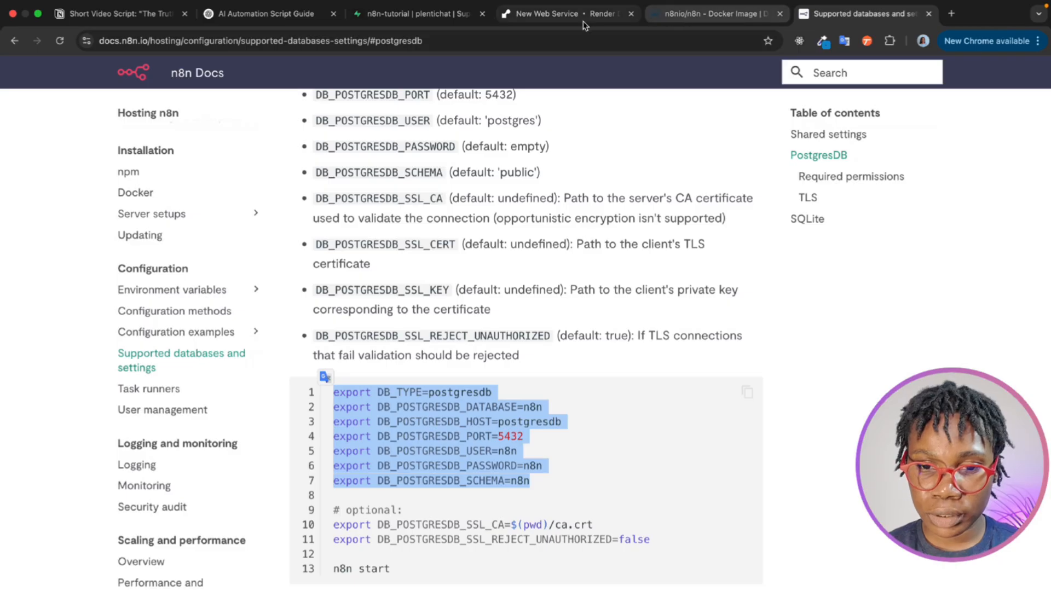
pyautogui.click(568, 22)
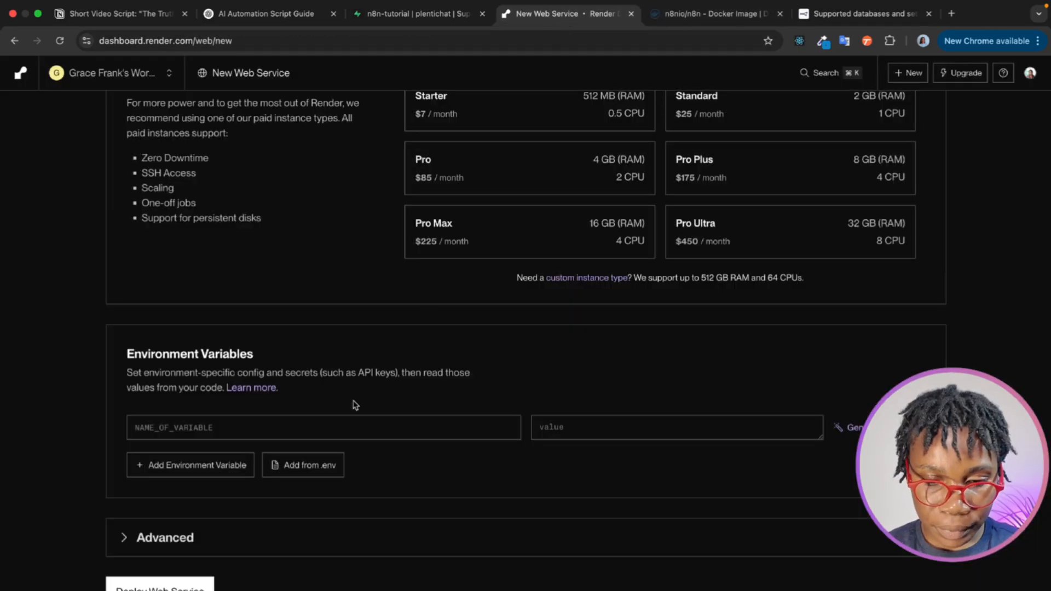
pyautogui.click(305, 471)
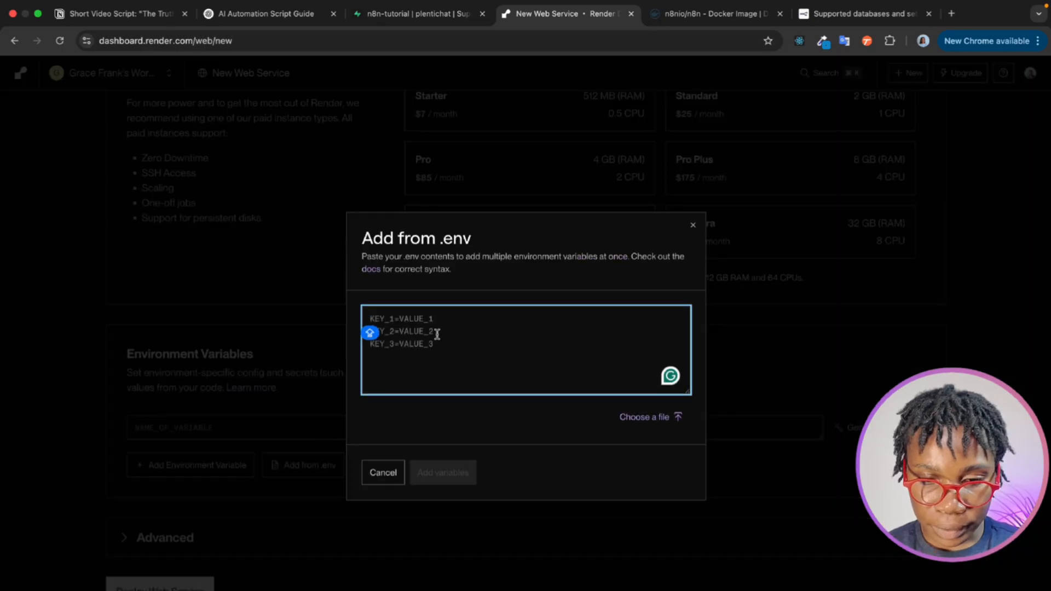
pyautogui.press('super+v')
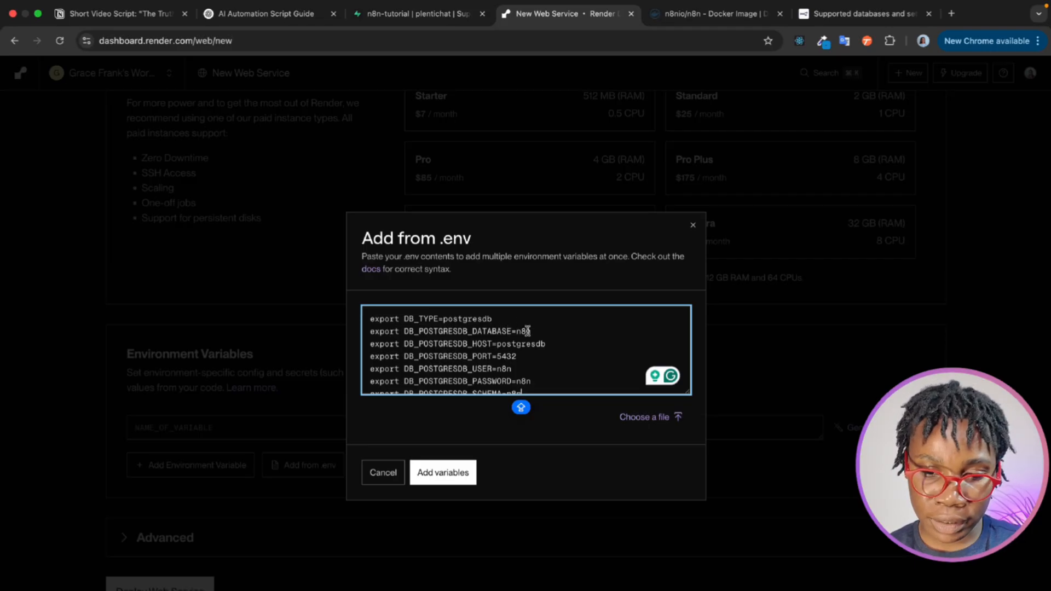
# - Open the n8n-tutorial project's connection details in Supabase and show the transaction pooler connection string in Golang format
pyautogui.click(425, 21)
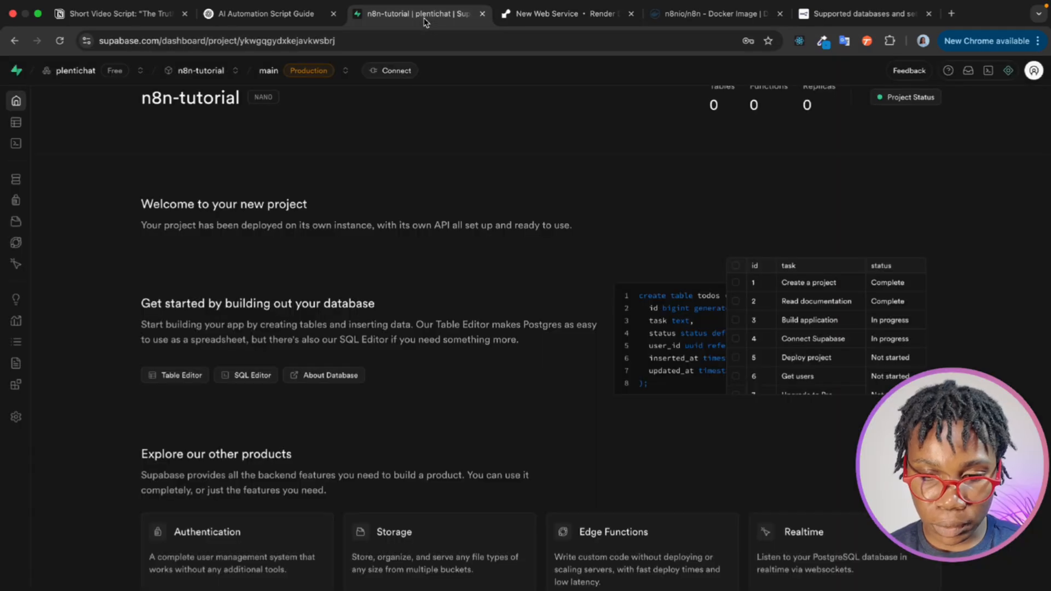
pyautogui.scroll(2, 365, 181)
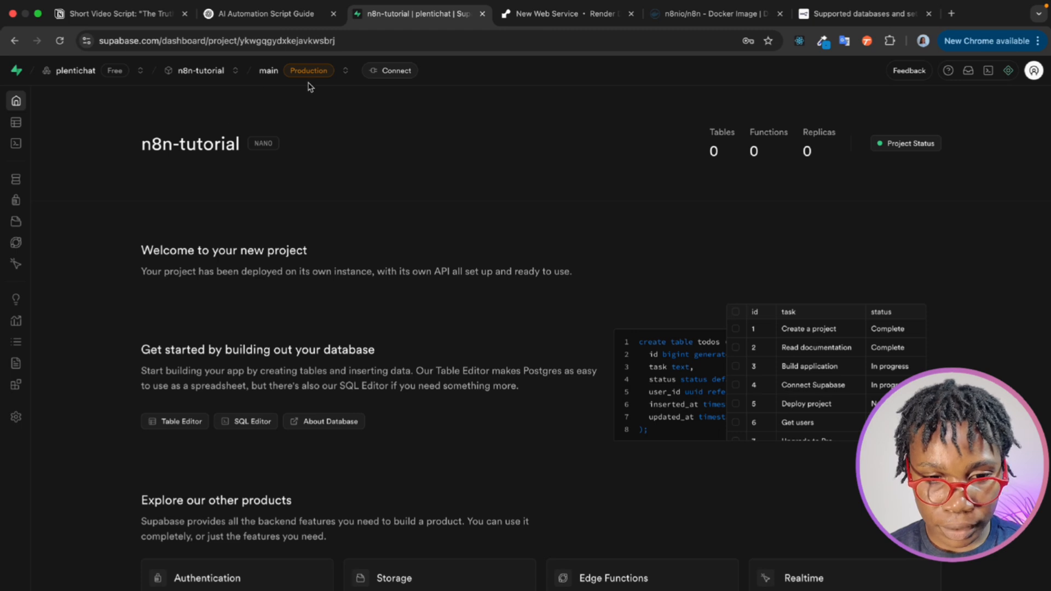
pyautogui.click(388, 75)
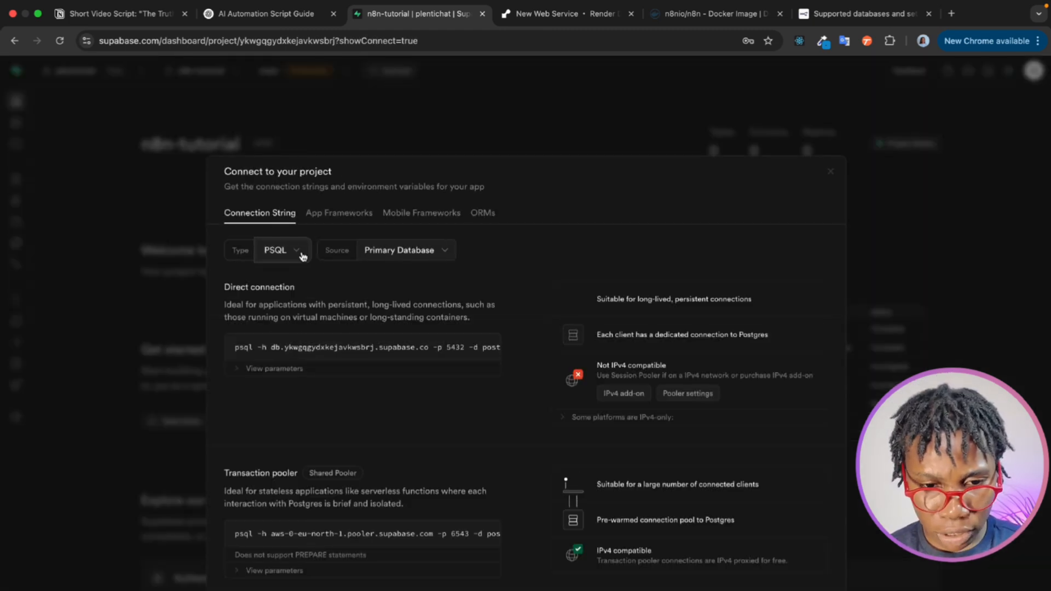
pyautogui.click(302, 255)
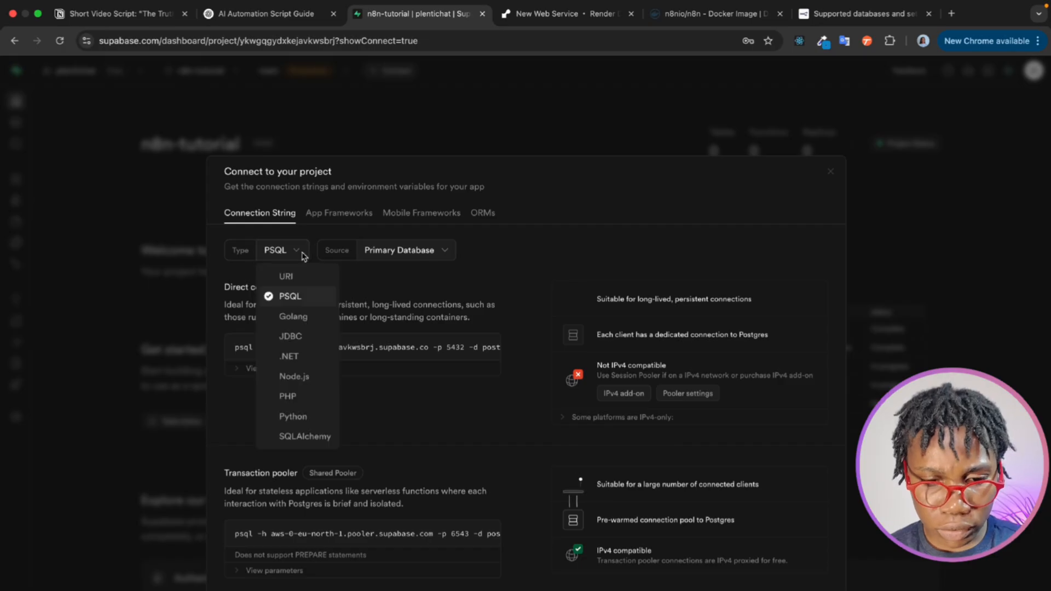
pyautogui.click(294, 316)
pyautogui.scroll(-9, 298, 389)
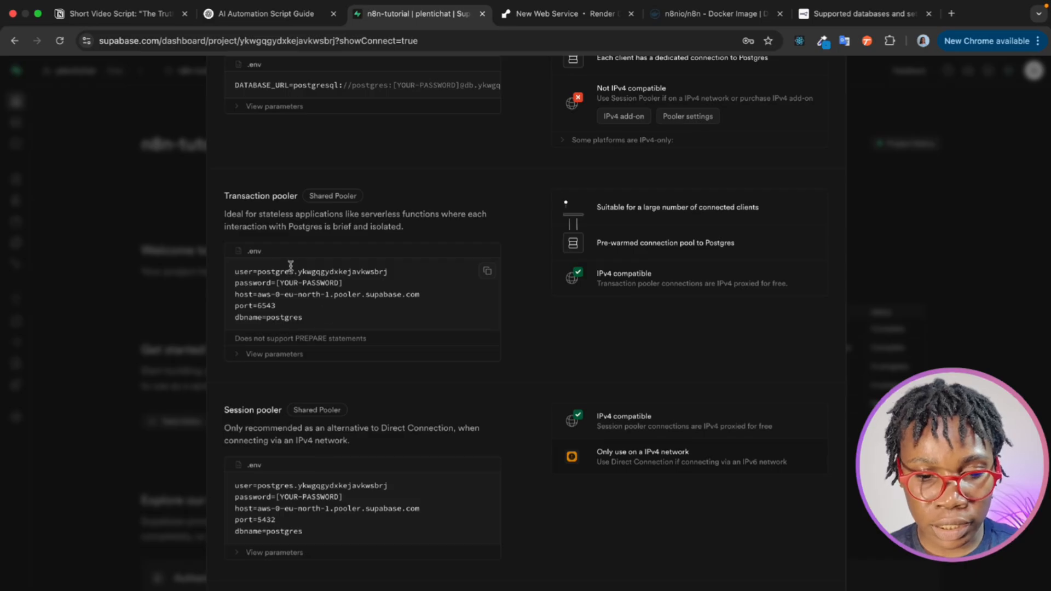
# - Copy the transaction pooler's dbname from Supabase and set DB_POSTGRESDB_DATABASE to postgres in Render's .env contents
pyautogui.click(587, 21)
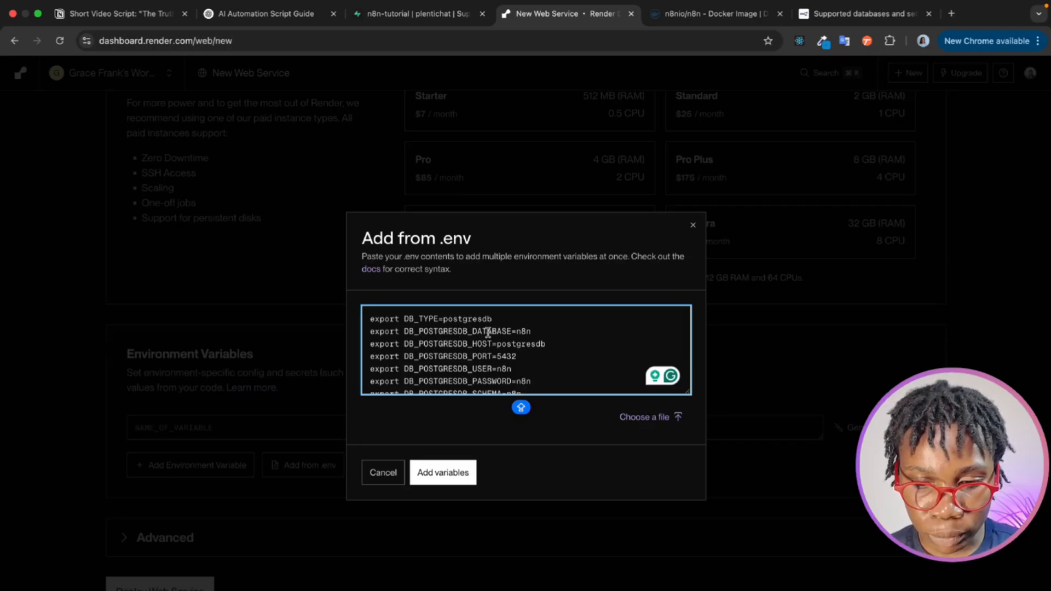
pyautogui.click(421, 22)
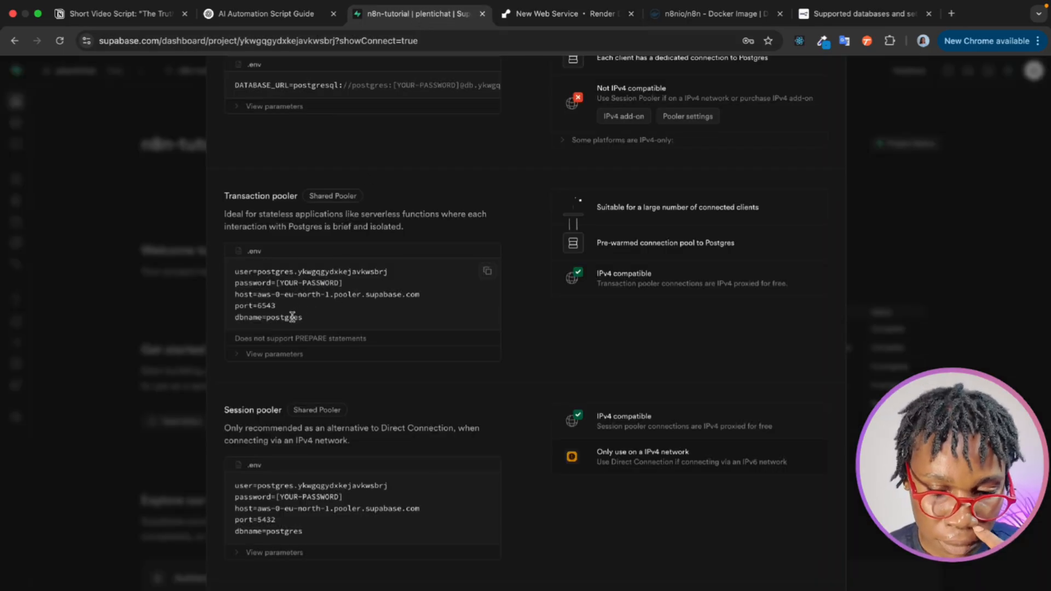
pyautogui.doubleClick(293, 317)
pyautogui.hotkey('ctrl', 'c')
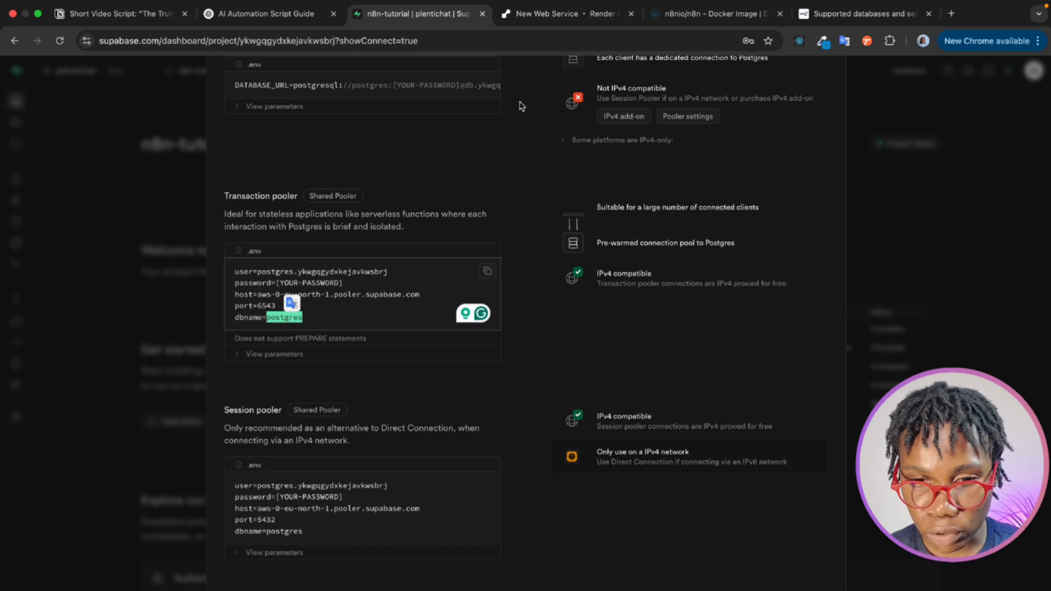
pyautogui.click(595, 23)
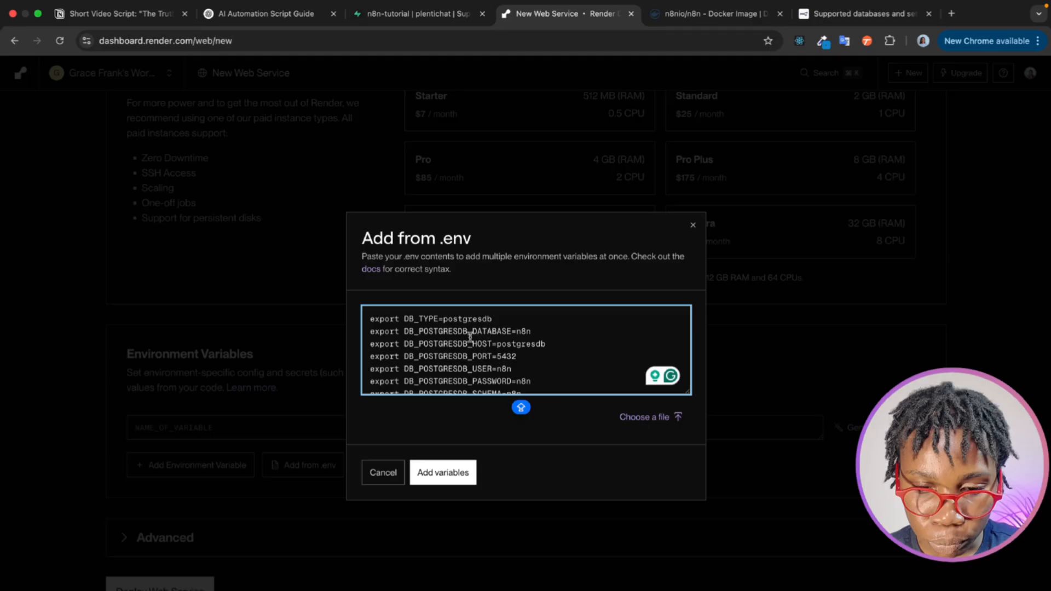
pyautogui.doubleClick(523, 330)
pyautogui.hotkey('ctrl', 'v')
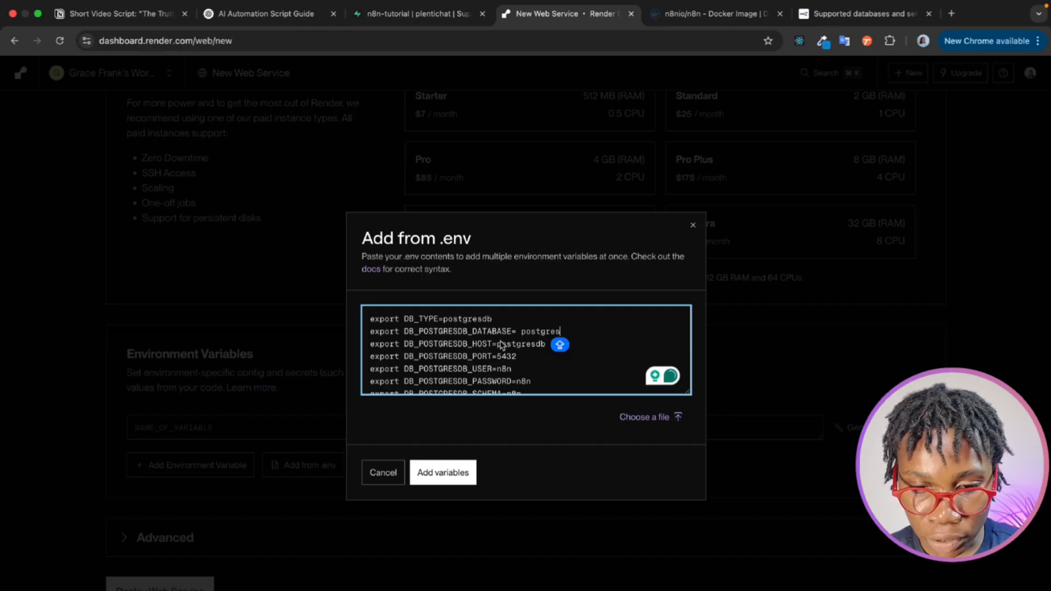
# - Copy the transaction pooler's host from Supabase and set DB_POSTGRESDB_HOST in Render to aws-0-eu-north-1.pooler.supabase.com
pyautogui.click(429, 26)
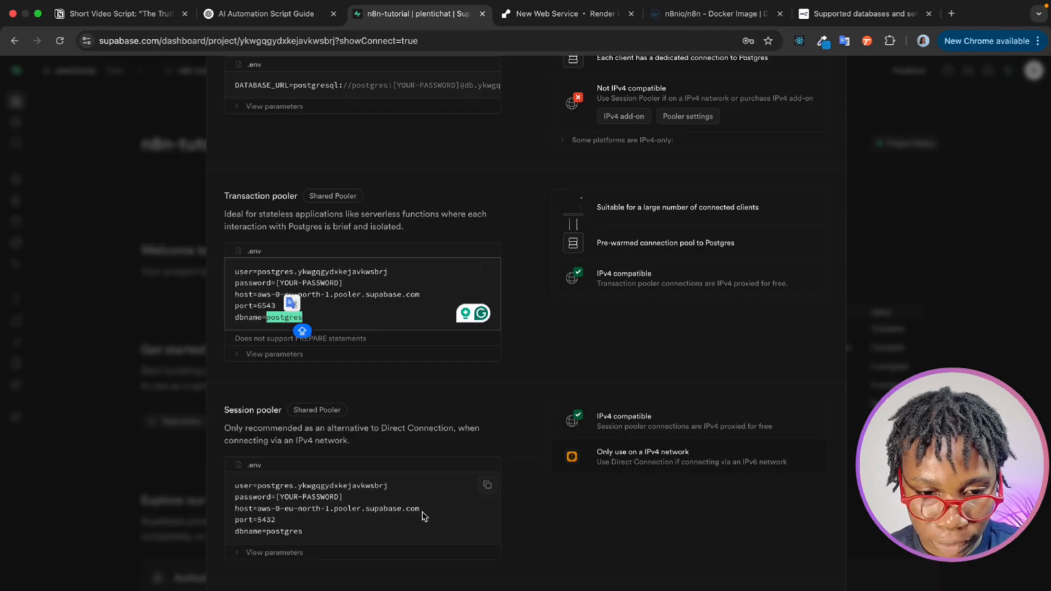
pyautogui.click(369, 301)
pyautogui.moveTo(421, 296); pyautogui.dragTo(256, 296)
pyautogui.press('super+c')
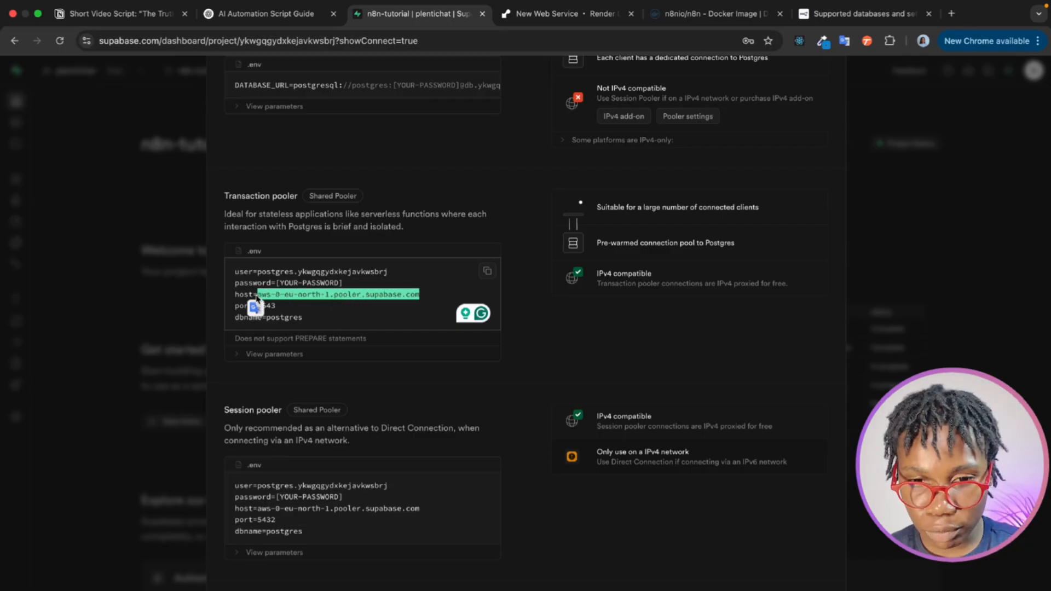
pyautogui.click(564, 21)
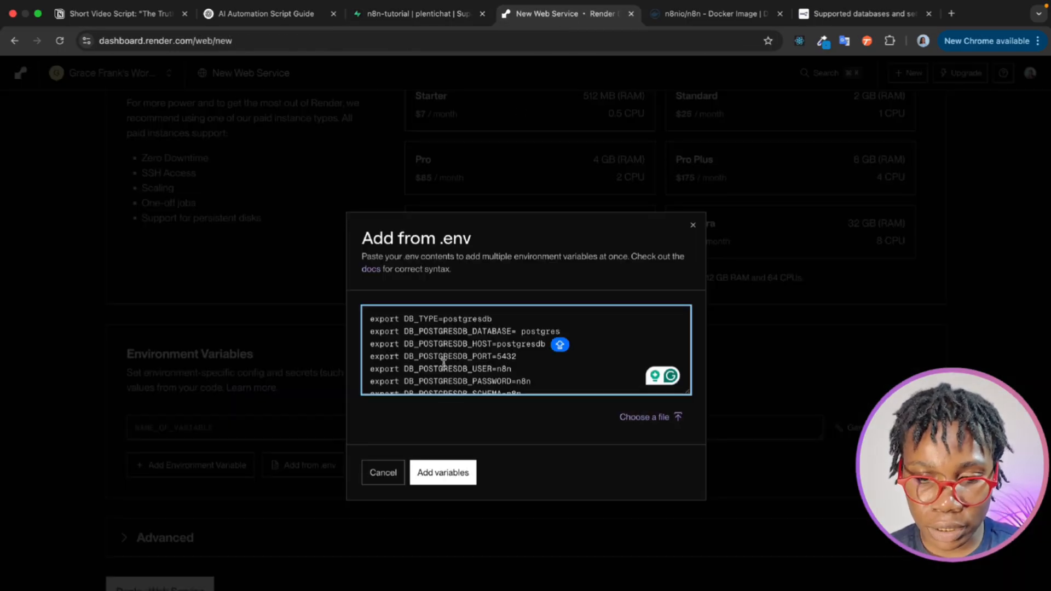
pyautogui.doubleClick(531, 346)
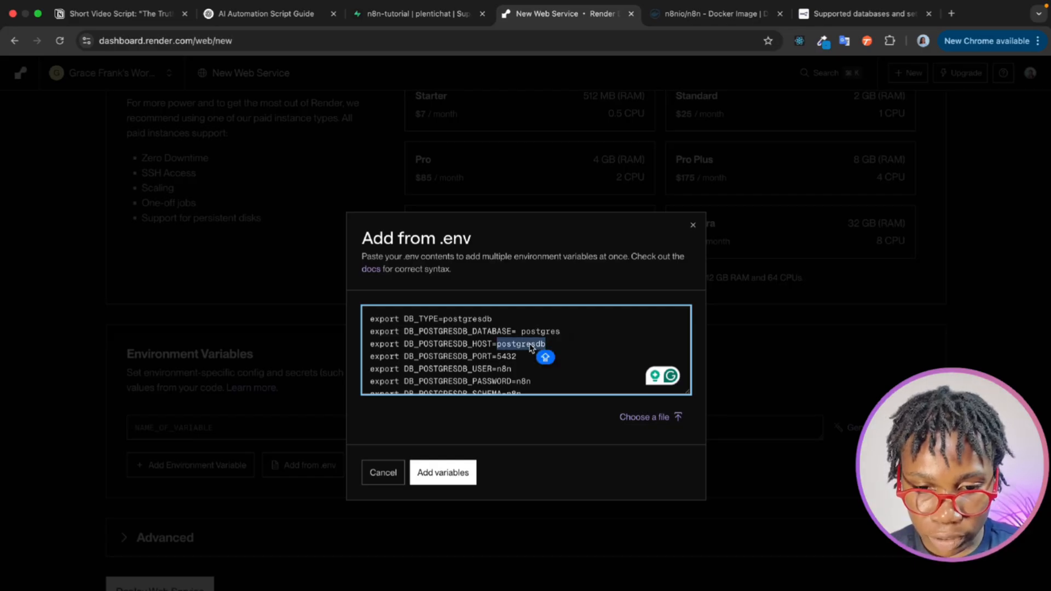
pyautogui.press('super+v')
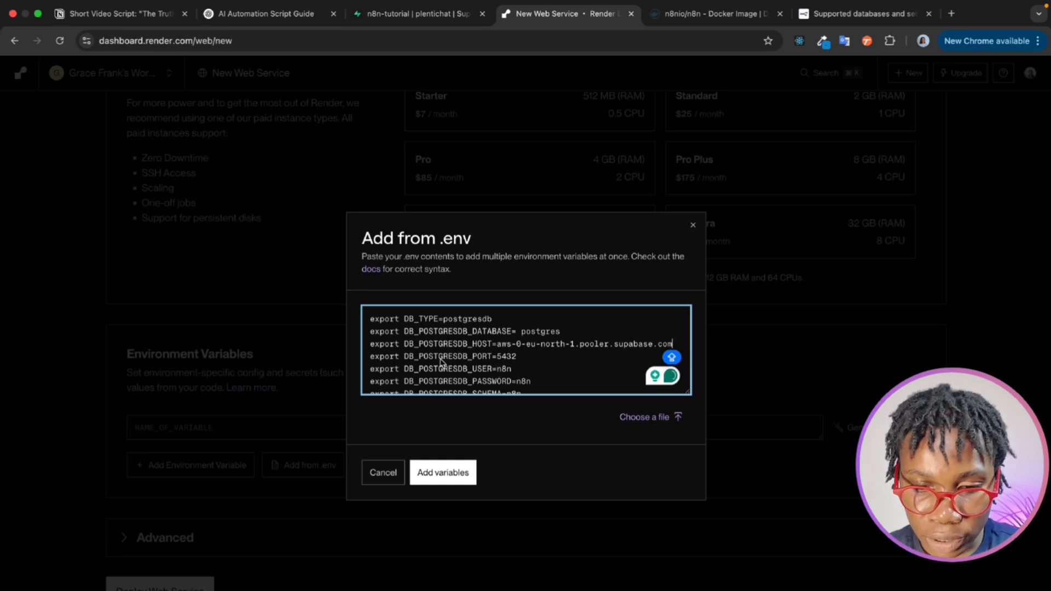
# - Copy the transaction pooler's port from Supabase and set DB_POSTGRESDB_PORT in Render to 6543
pyautogui.click(412, 14)
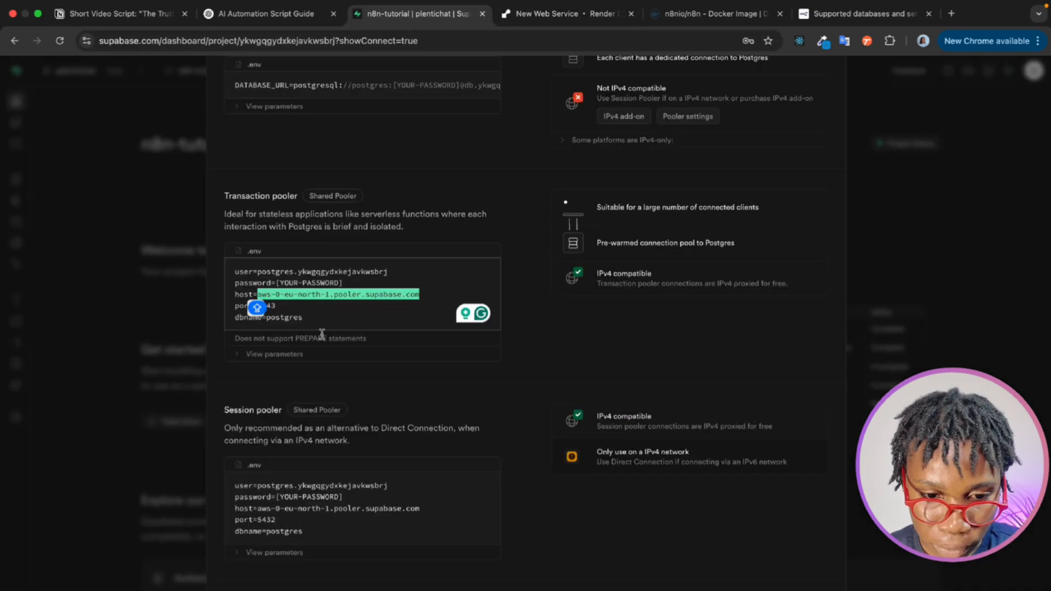
pyautogui.click(298, 306)
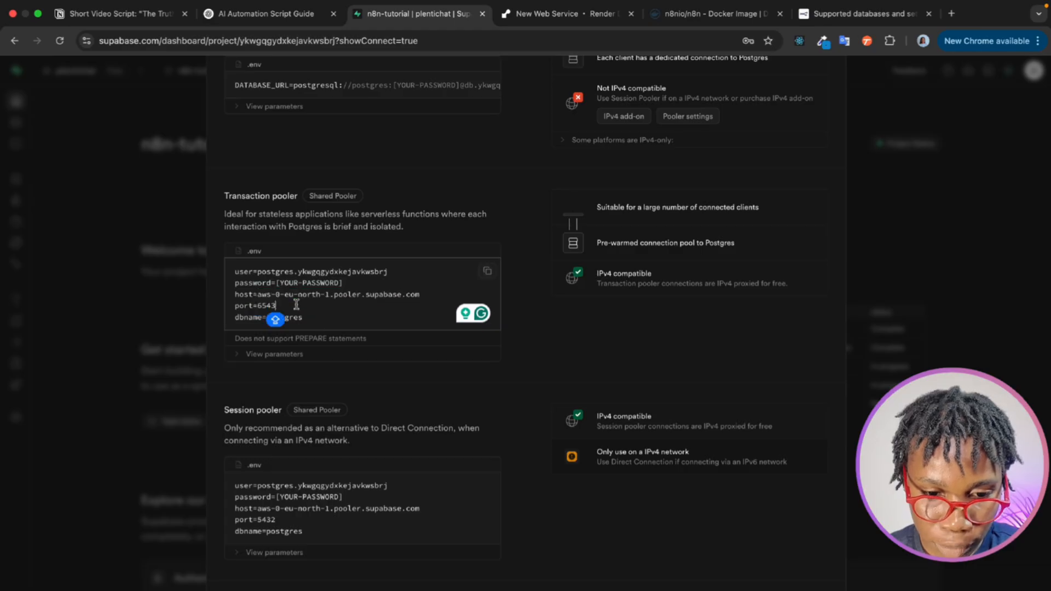
pyautogui.doubleClick(266, 306)
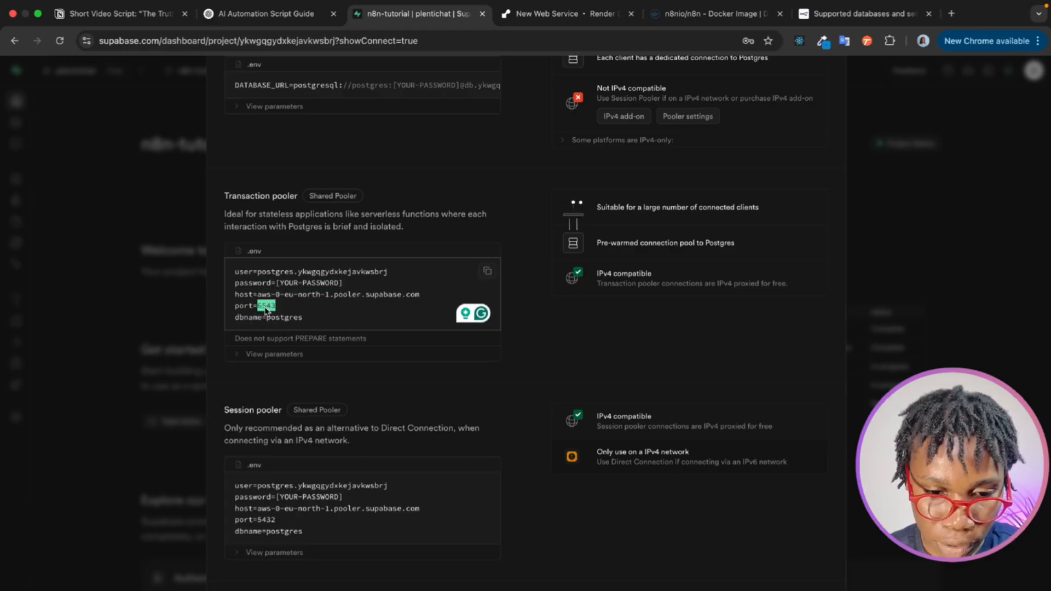
pyautogui.click(547, 17)
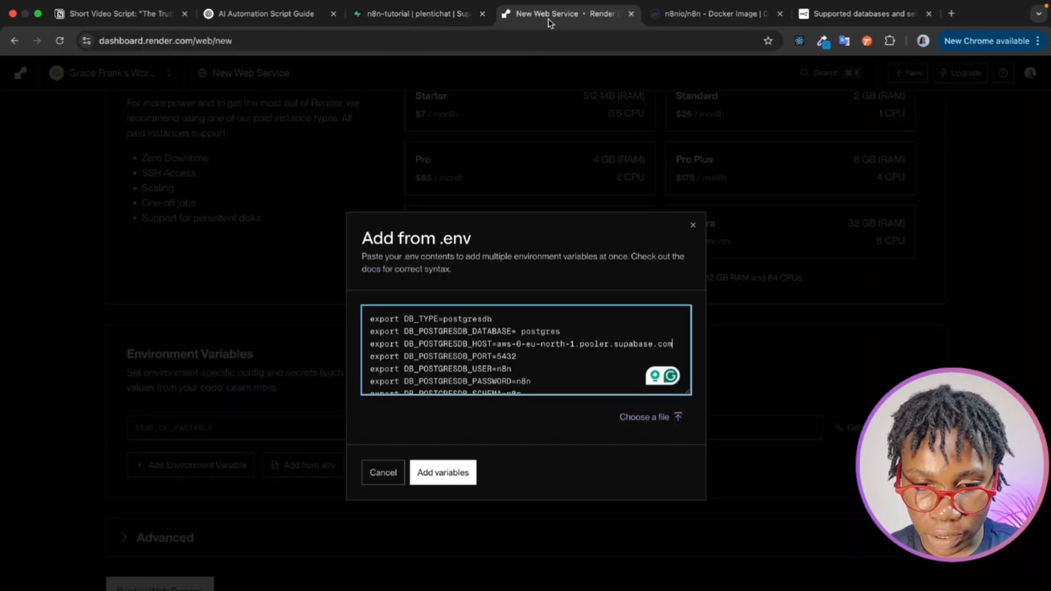
pyautogui.doubleClick(506, 356)
pyautogui.press('super+v')
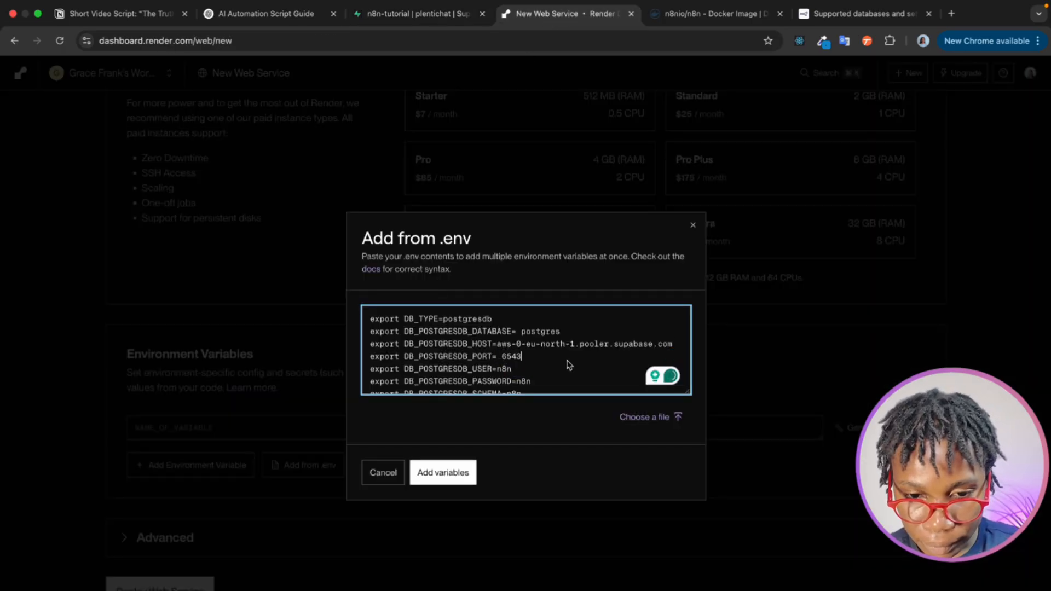
# - Replace the DB_POSTGRESDB_USER value in Render's .env contents with the transaction pooler's user name copied from Supabase
pyautogui.scroll(-1, 570, 366)
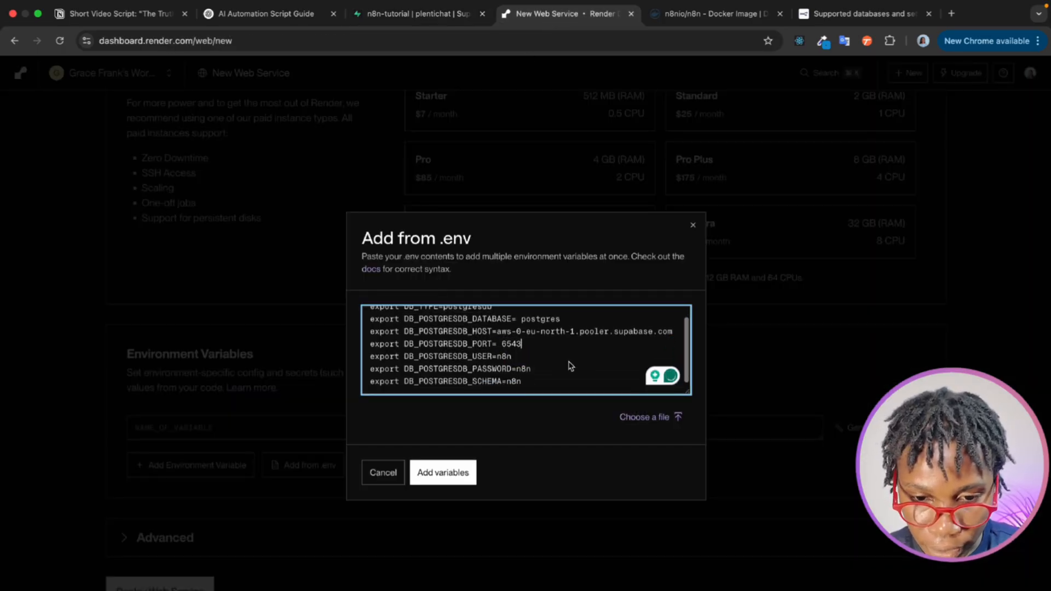
pyautogui.doubleClick(504, 357)
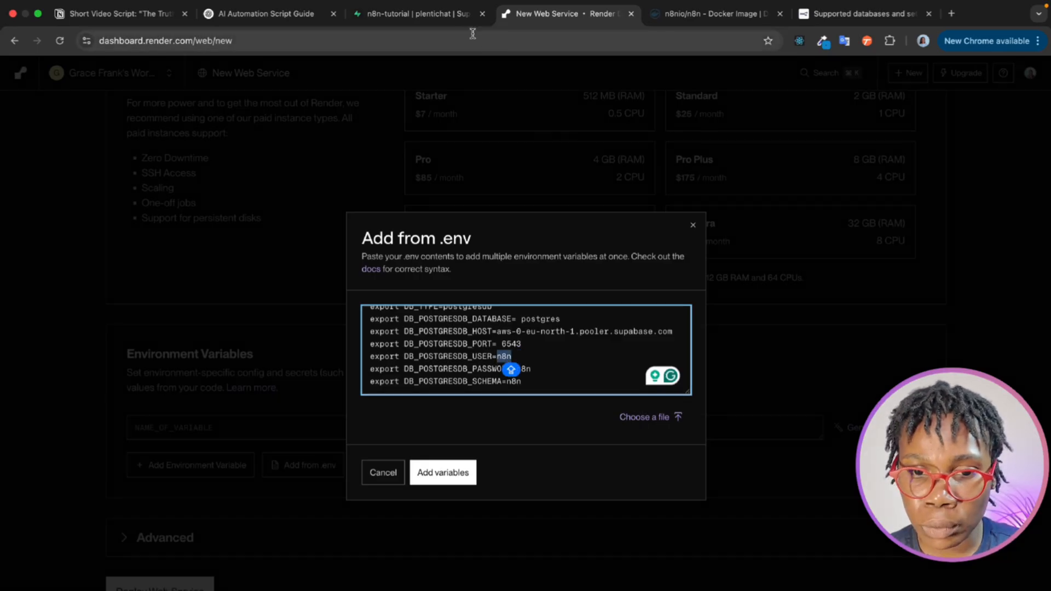
pyautogui.click(453, 15)
pyautogui.click(341, 310)
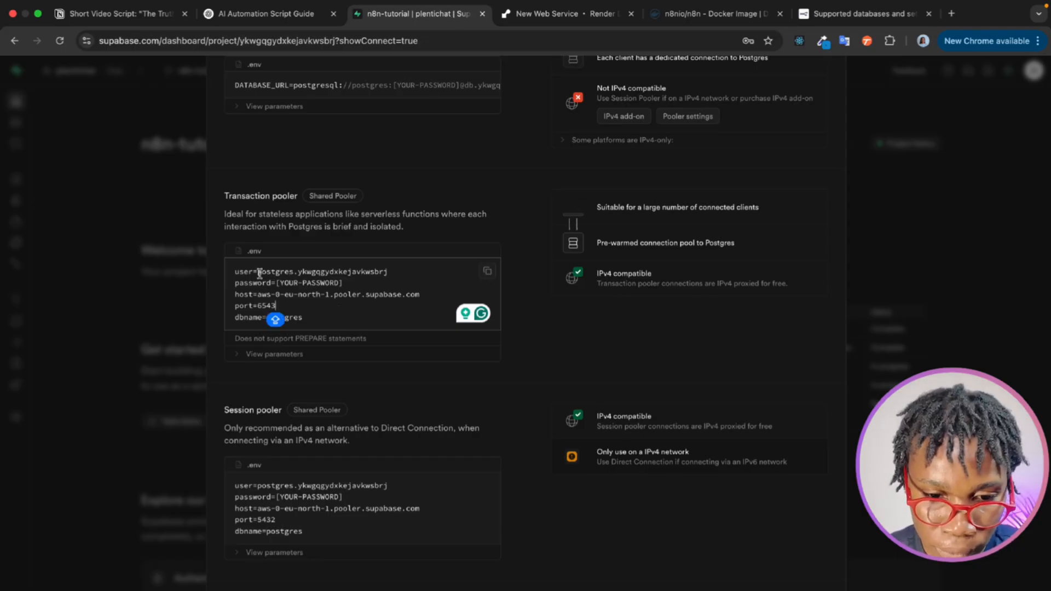
pyautogui.moveTo(257, 272); pyautogui.dragTo(397, 270)
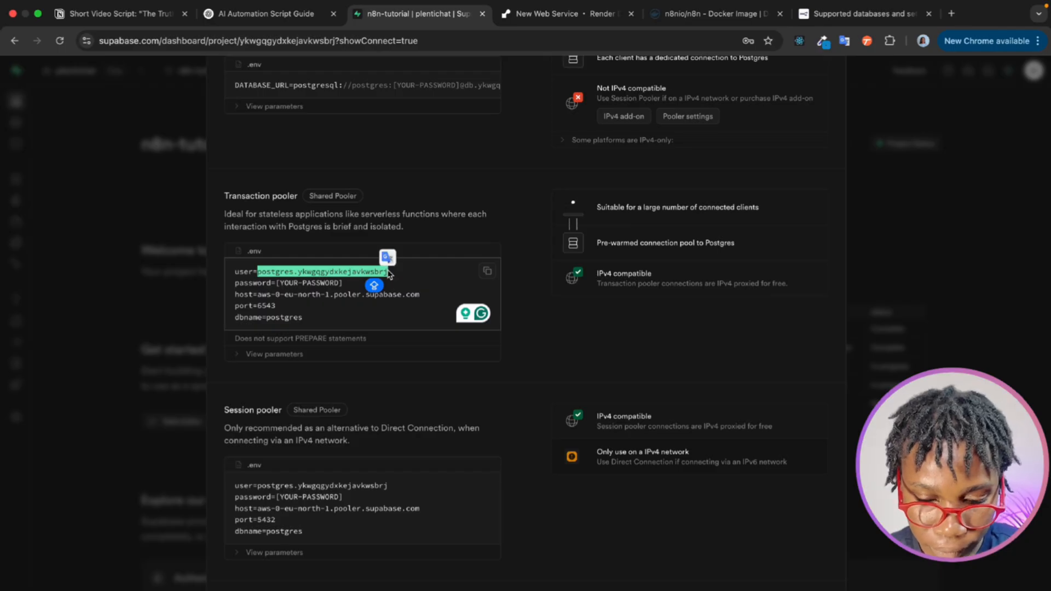
pyautogui.click(569, 14)
pyautogui.click(503, 357)
pyautogui.doubleClick(503, 357)
pyautogui.press('super+v')
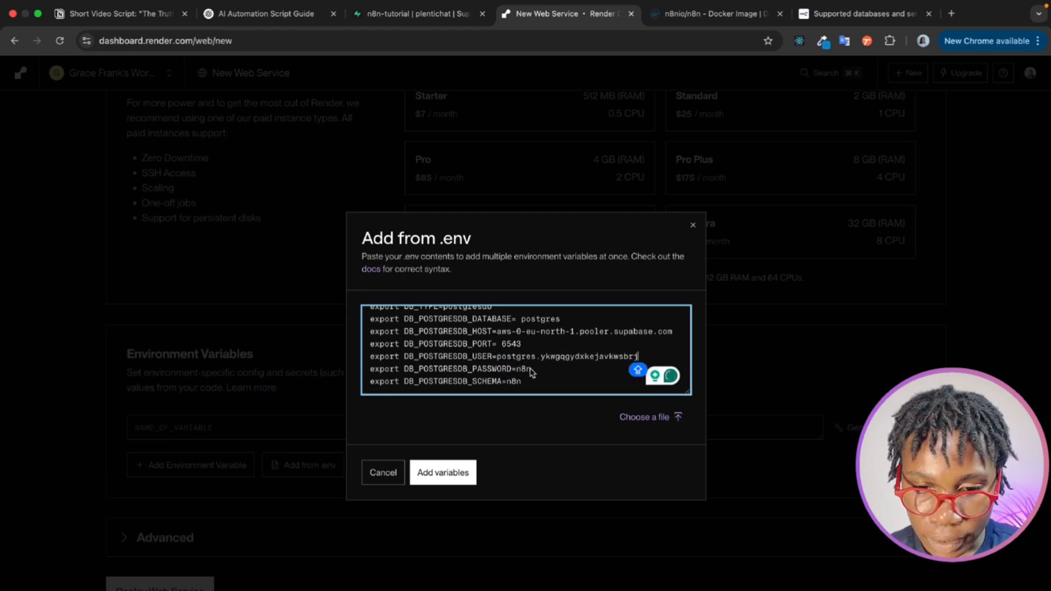
# - Replace the DB_POSTGRESDB_PASSWORD value in Render's .env contents with the Supabase database password
pyautogui.doubleClick(524, 370)
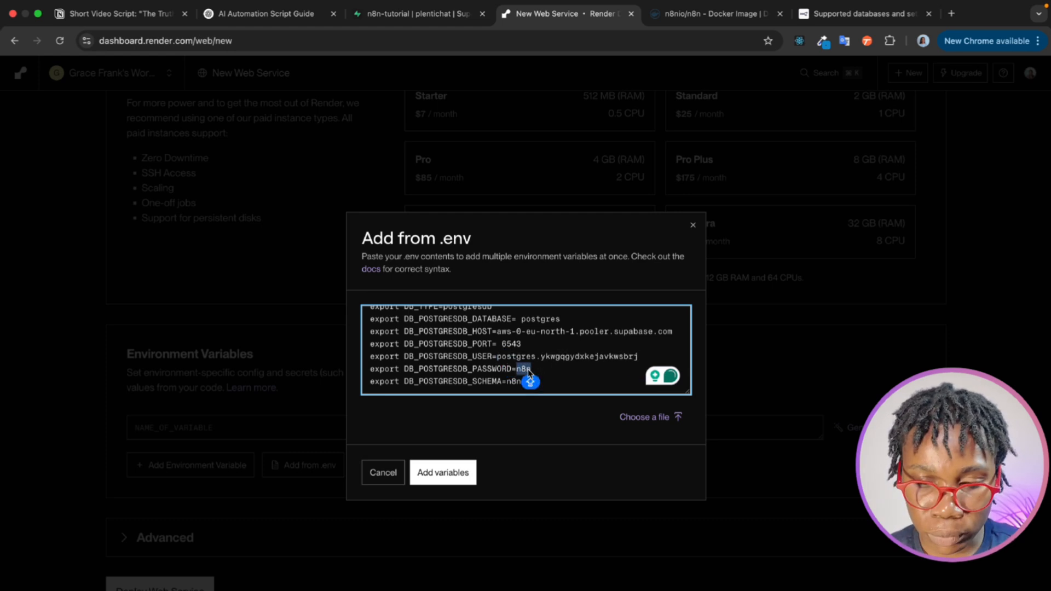
pyautogui.click(529, 375)
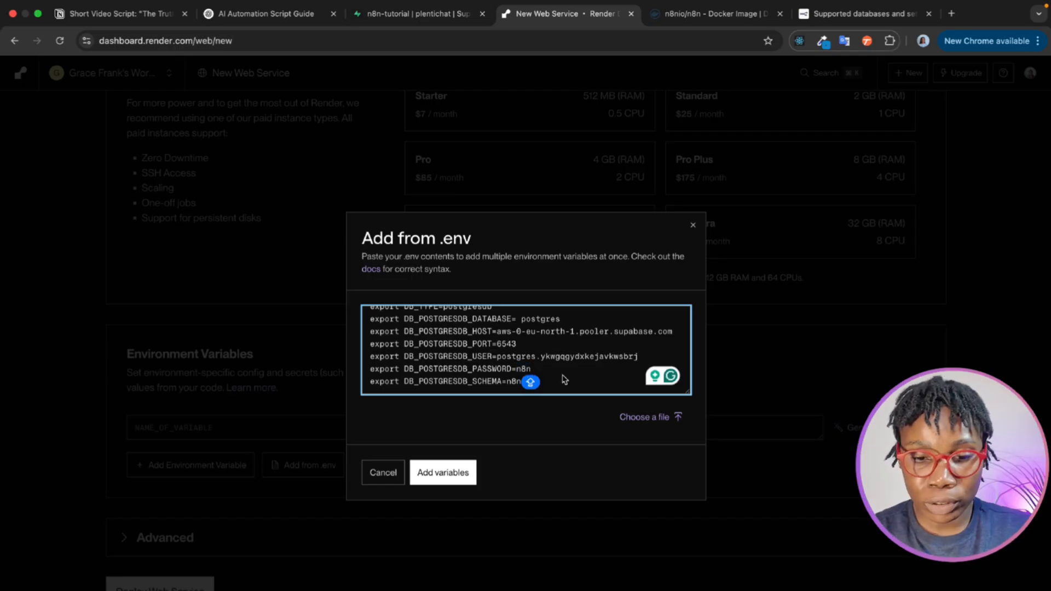
pyautogui.doubleClick(526, 372)
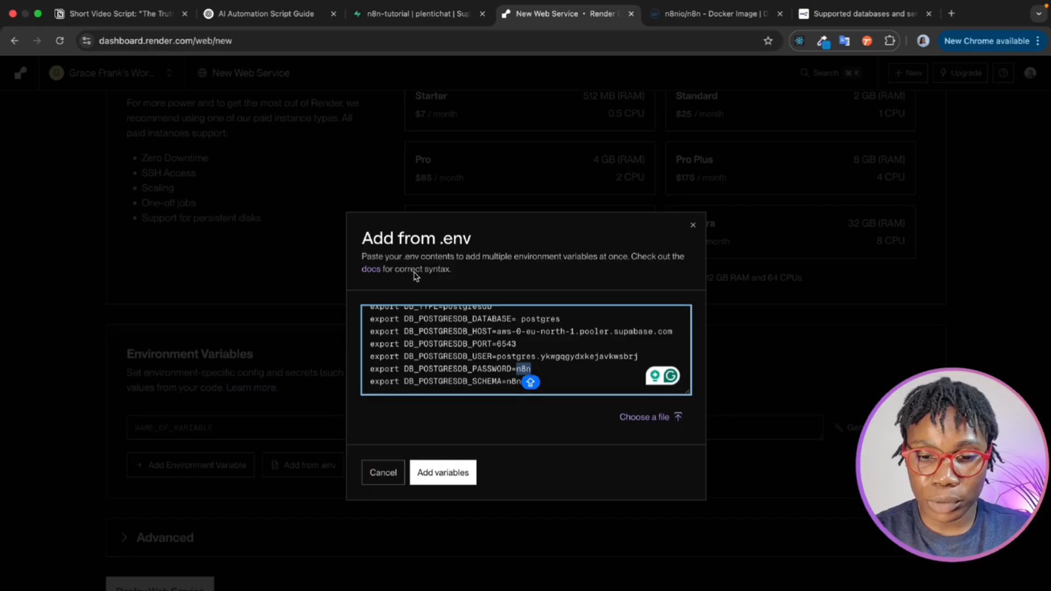
pyautogui.press('super+v')
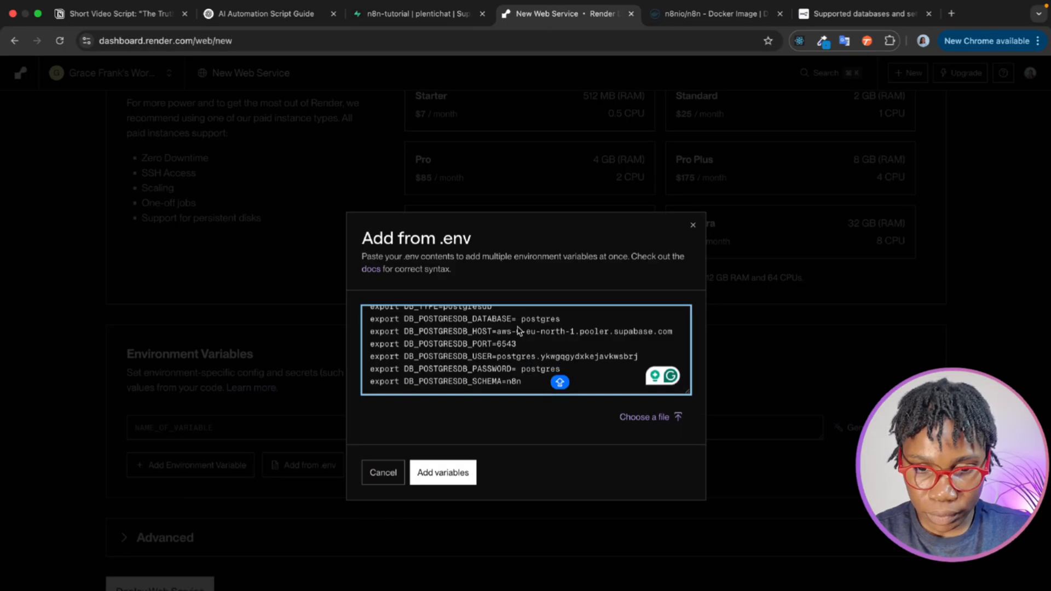
pyautogui.doubleClick(538, 370)
pyautogui.press('BackSpace')
pyautogui.press('BackSpace')
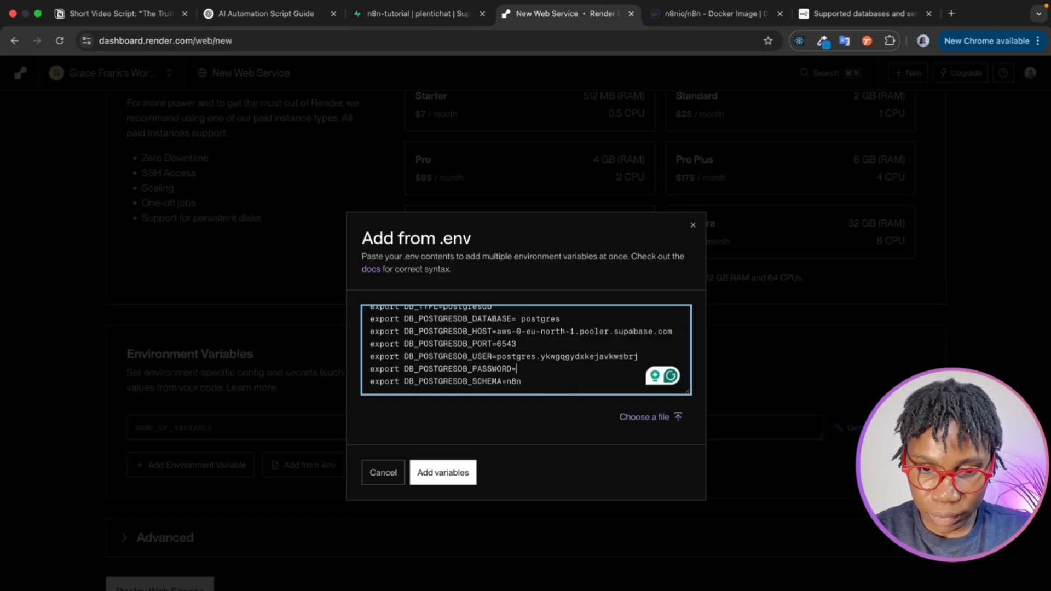
pyautogui.press('super+v')
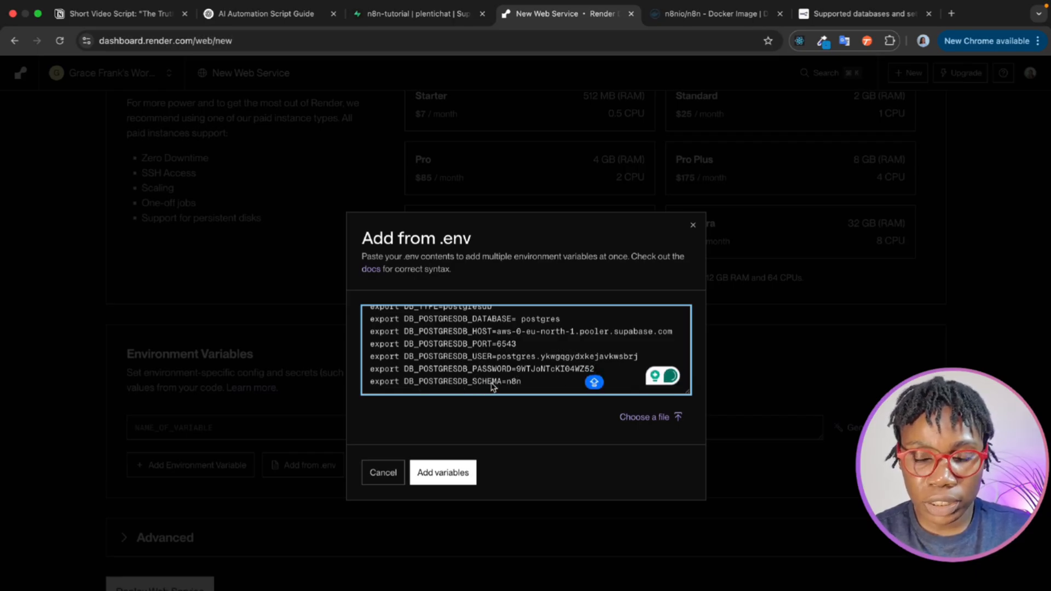
# - Copy the default schema name from the n8n database docs and set DB_POSTGRESDB_SCHEMA to public in Render's .env contents
pyautogui.click(815, 16)
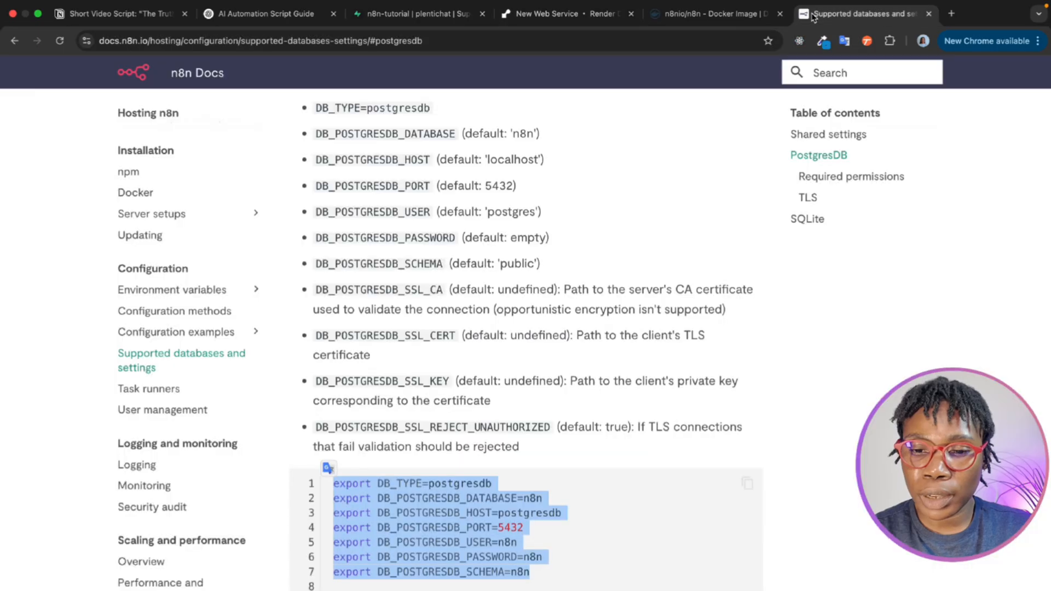
pyautogui.doubleClick(510, 264)
pyautogui.press('super+c')
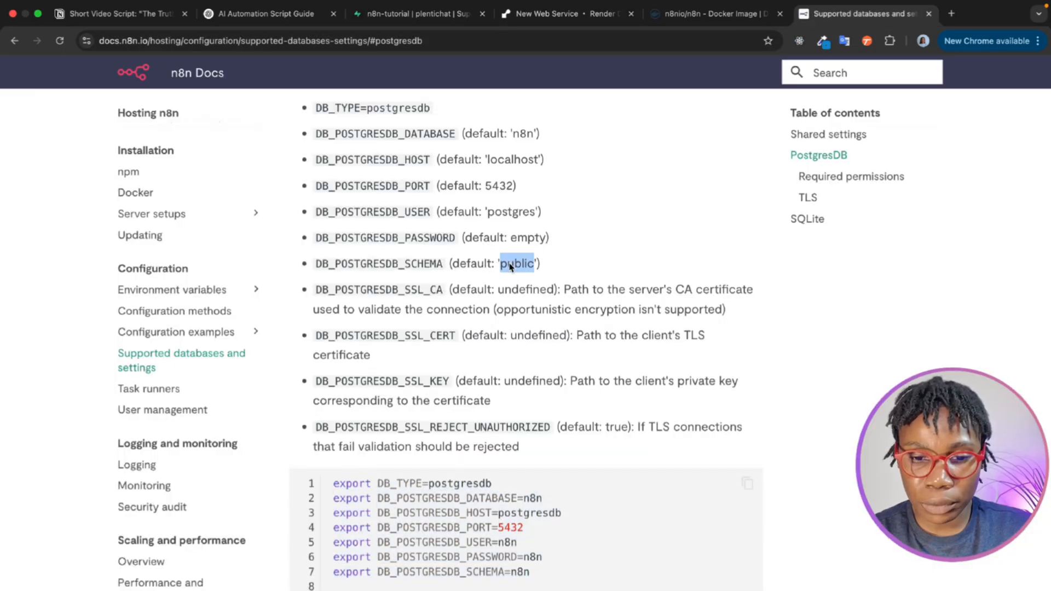
pyautogui.click(542, 13)
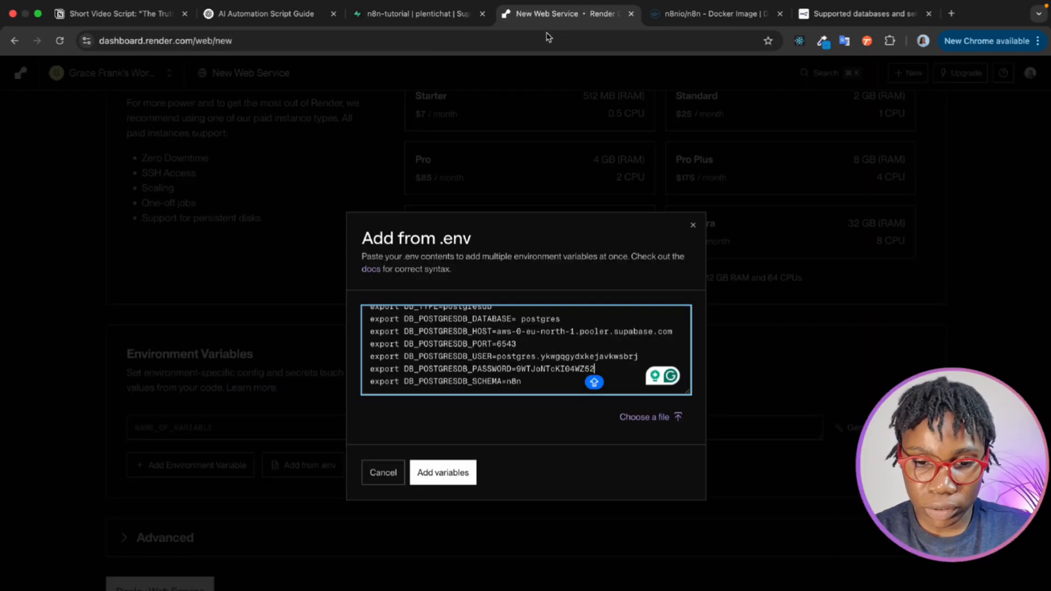
pyautogui.doubleClick(516, 382)
pyautogui.press('super+v')
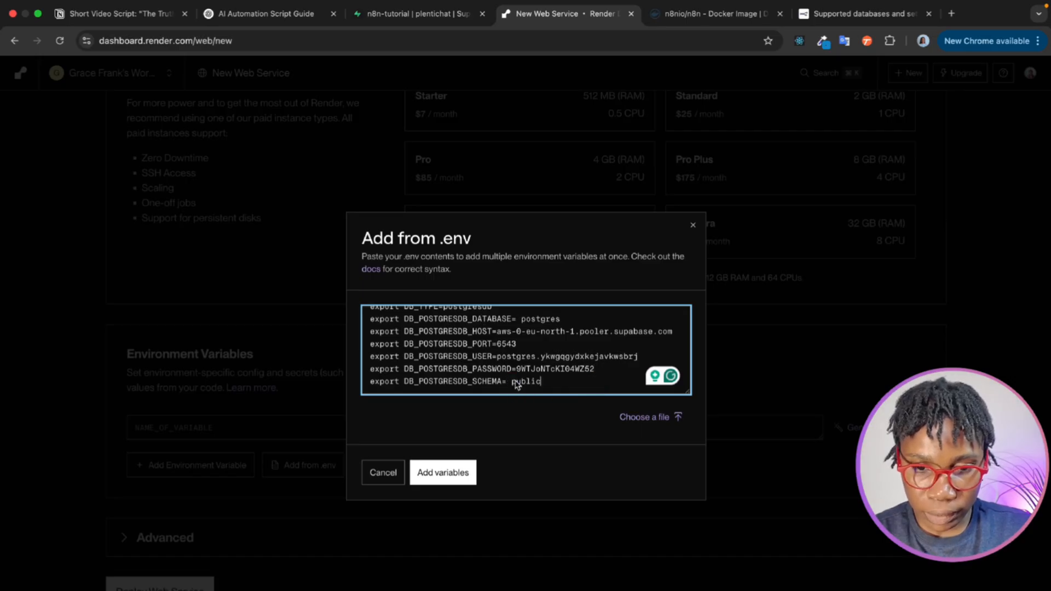
pyautogui.click(513, 383)
pyautogui.press('BackSpace')
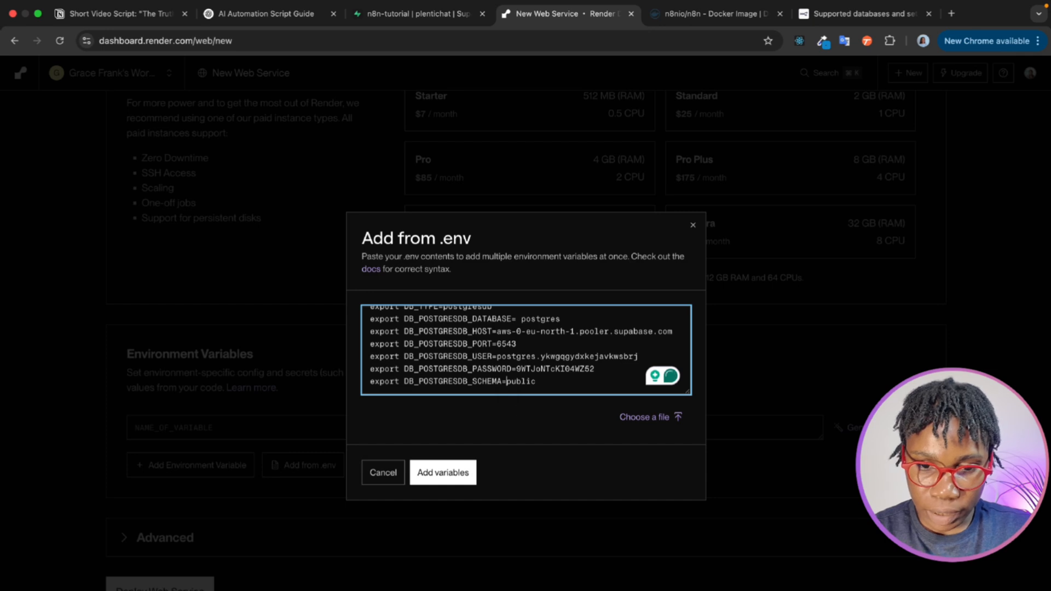
pyautogui.press('super+a')
pyautogui.click(545, 385)
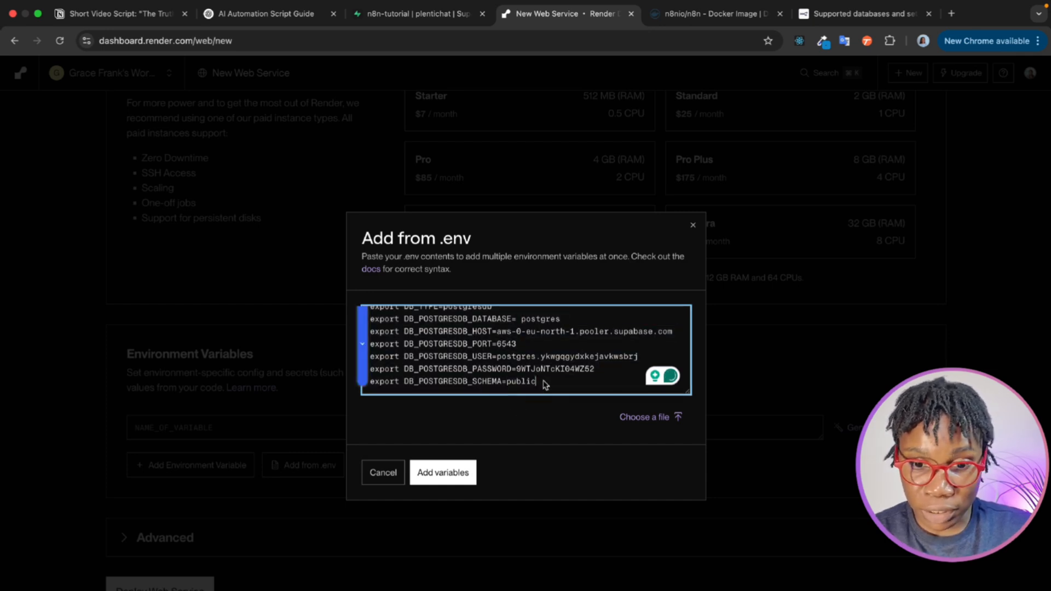
# - Add the variables from the .env contents to the Render web service and deploy it
pyautogui.click(448, 474)
pyautogui.scroll(-4, 448, 474)
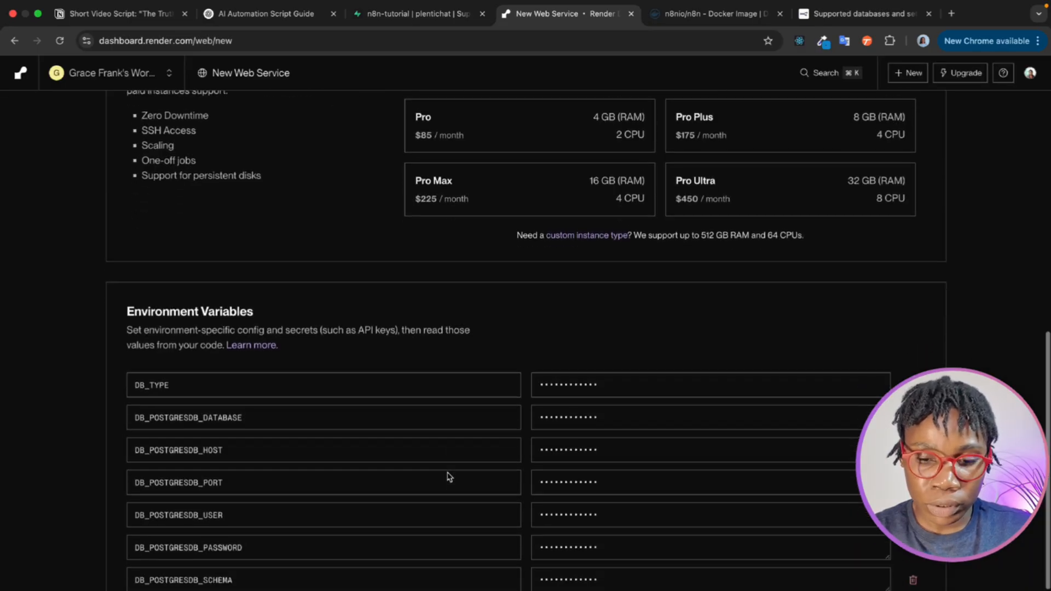
pyautogui.scroll(-1, 392, 497)
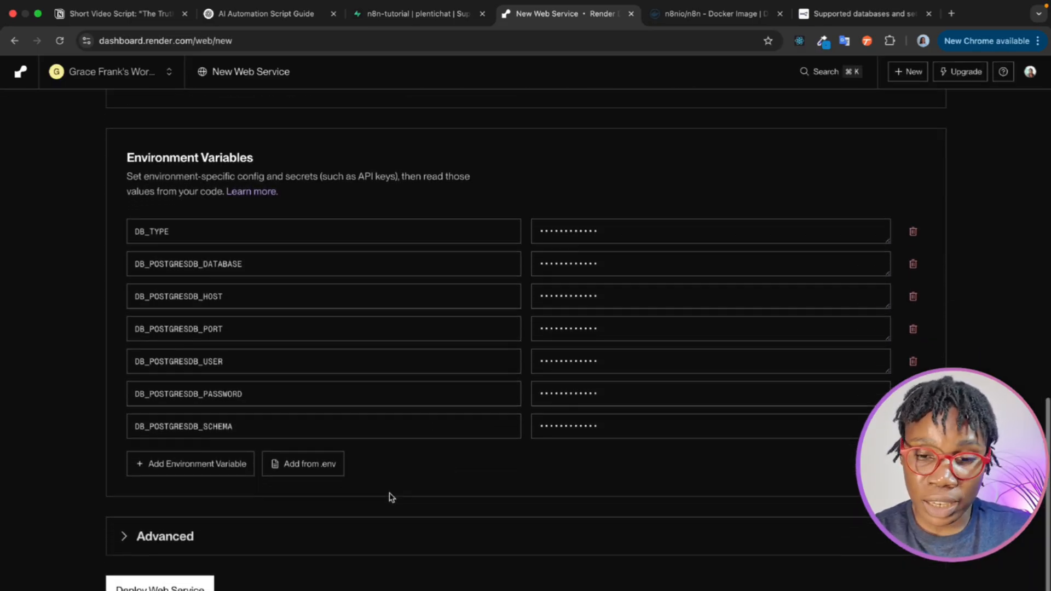
pyautogui.click(160, 585)
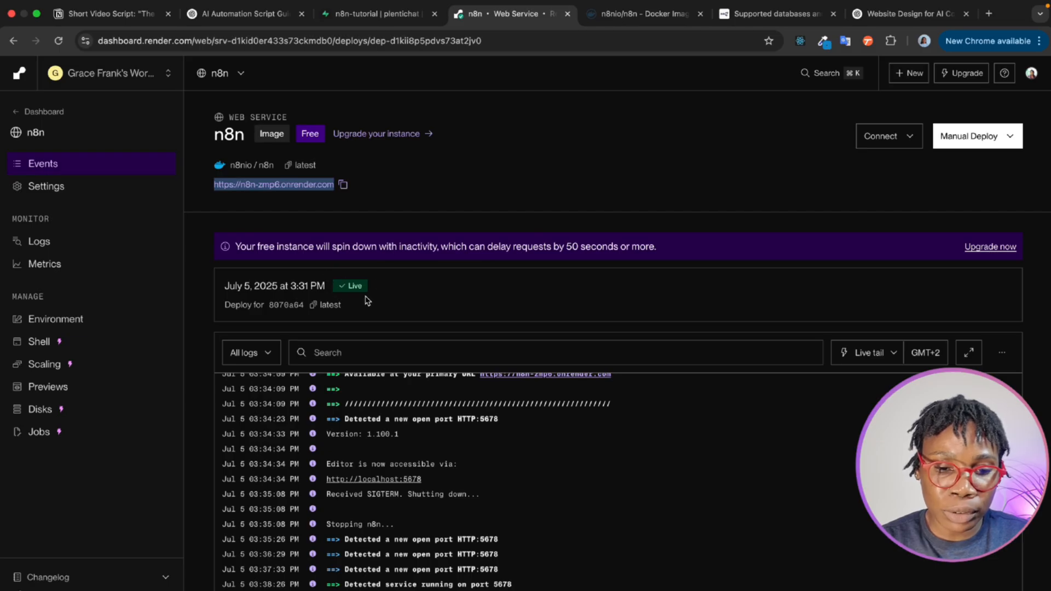
# - Open the deployed n8n instance from its Render URL and create the owner account with e-mail, first name, last name and the suggested strong password
pyautogui.click(378, 204)
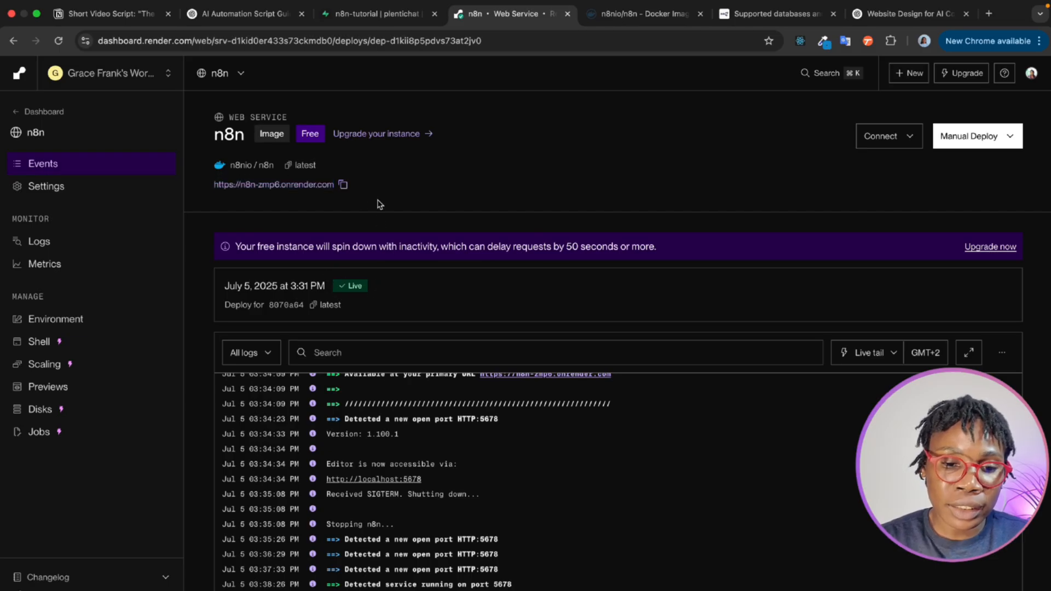
pyautogui.click(294, 185)
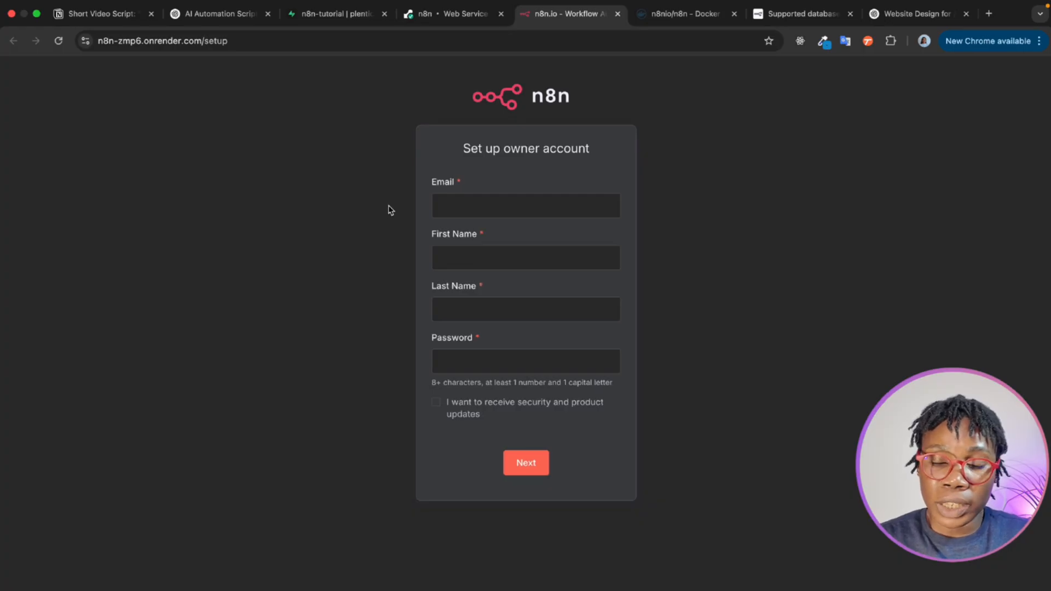
pyautogui.click(435, 204)
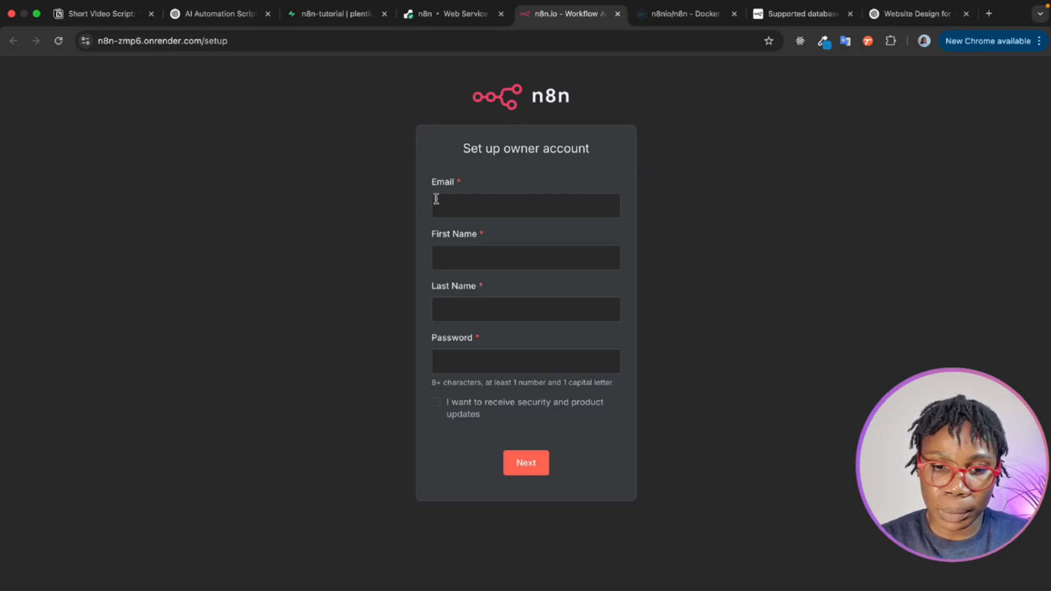
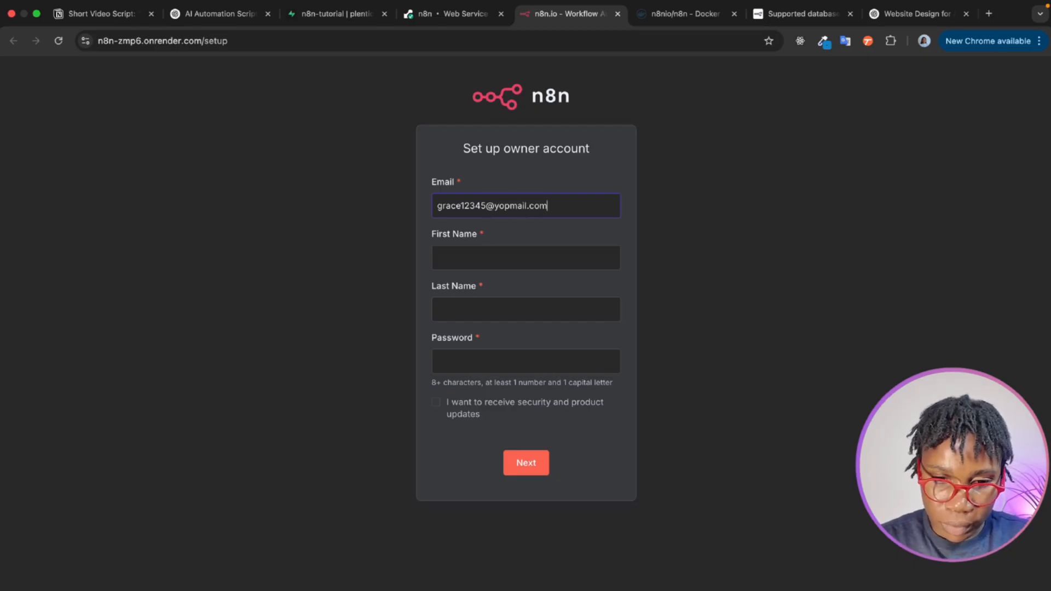
pyautogui.click(451, 264)
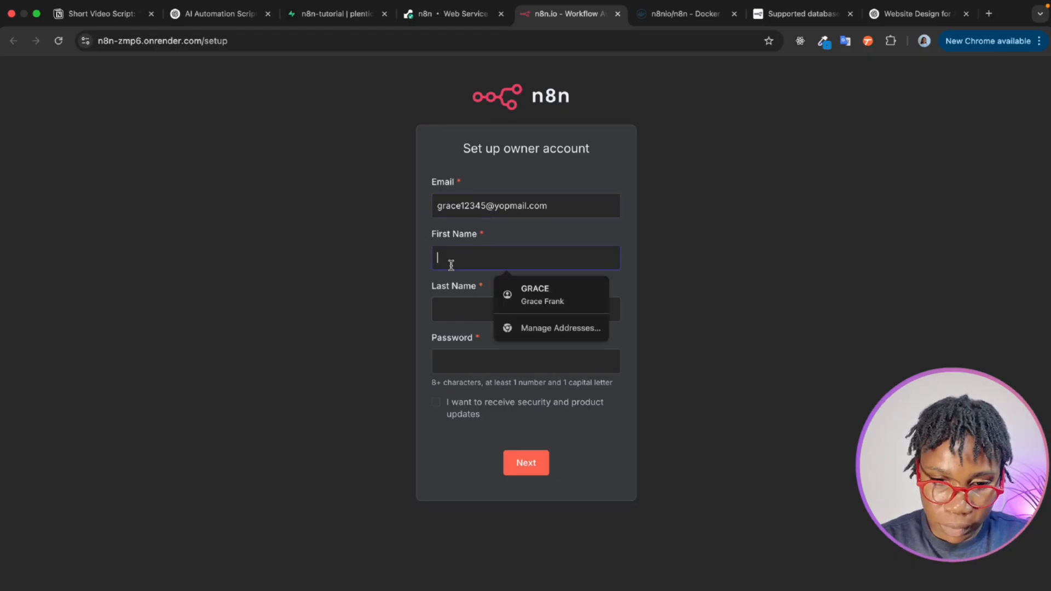
pyautogui.write('Grace')
pyautogui.click(436, 313)
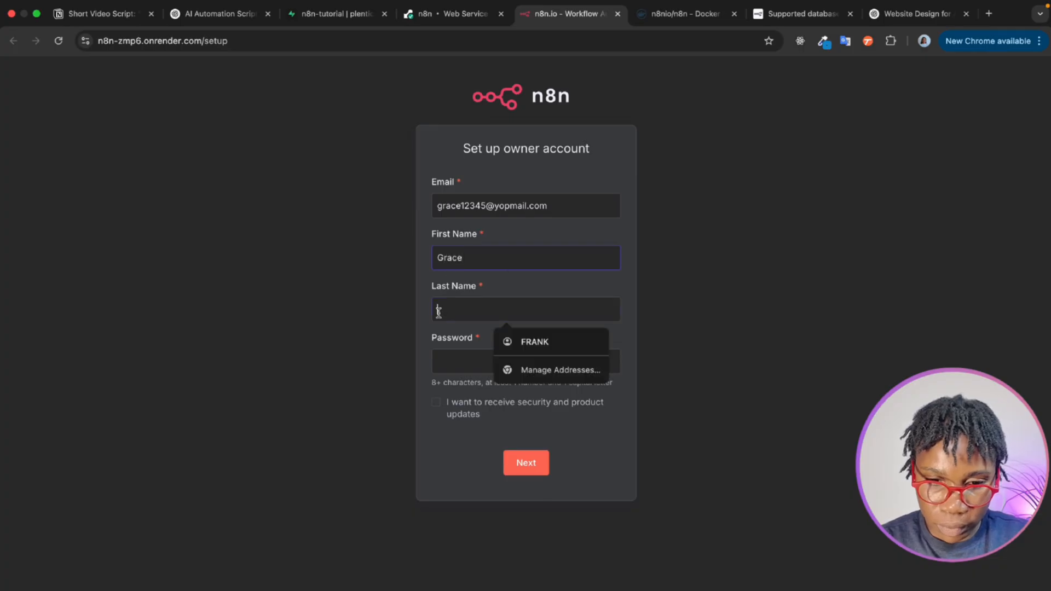
pyautogui.click(446, 361)
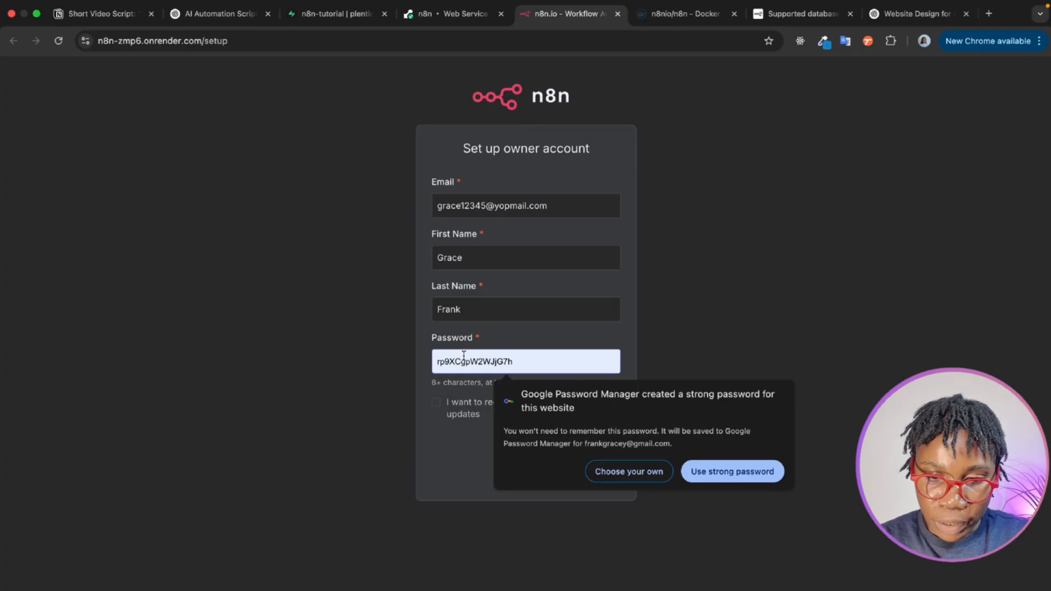
pyautogui.click(714, 472)
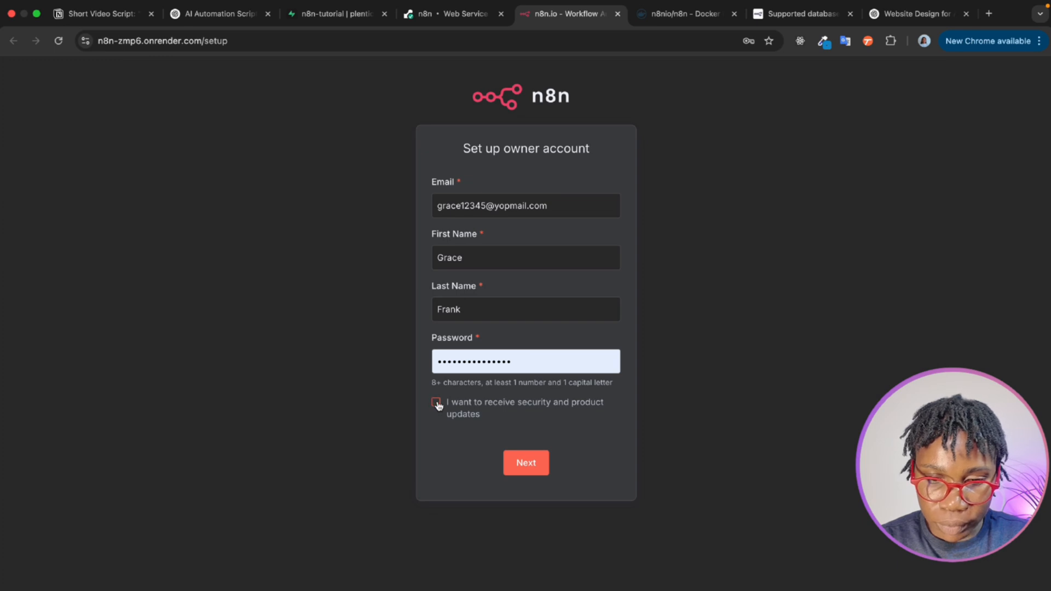
pyautogui.click(537, 463)
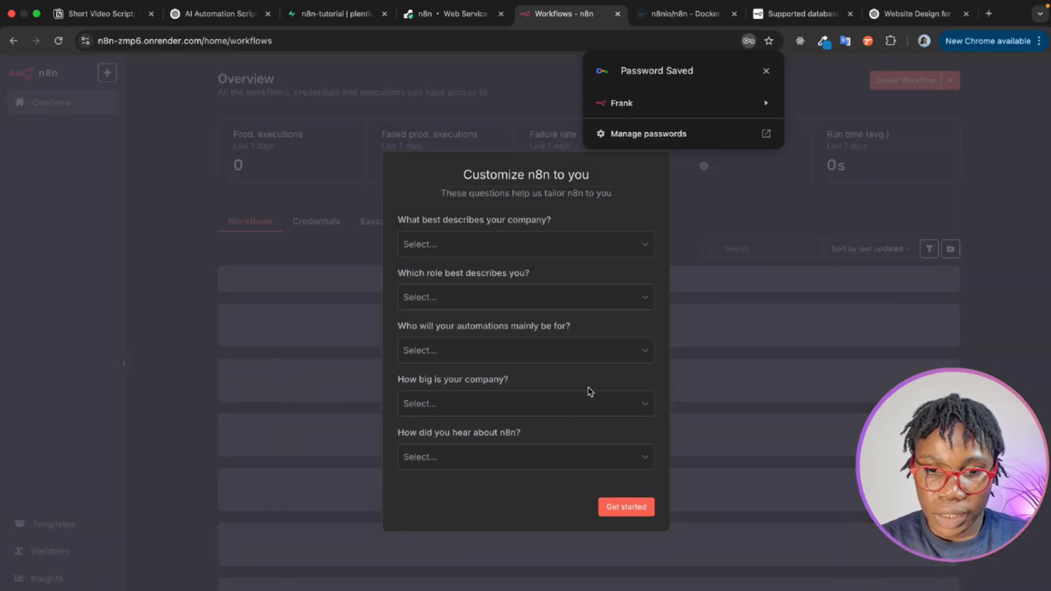
pyautogui.click(767, 72)
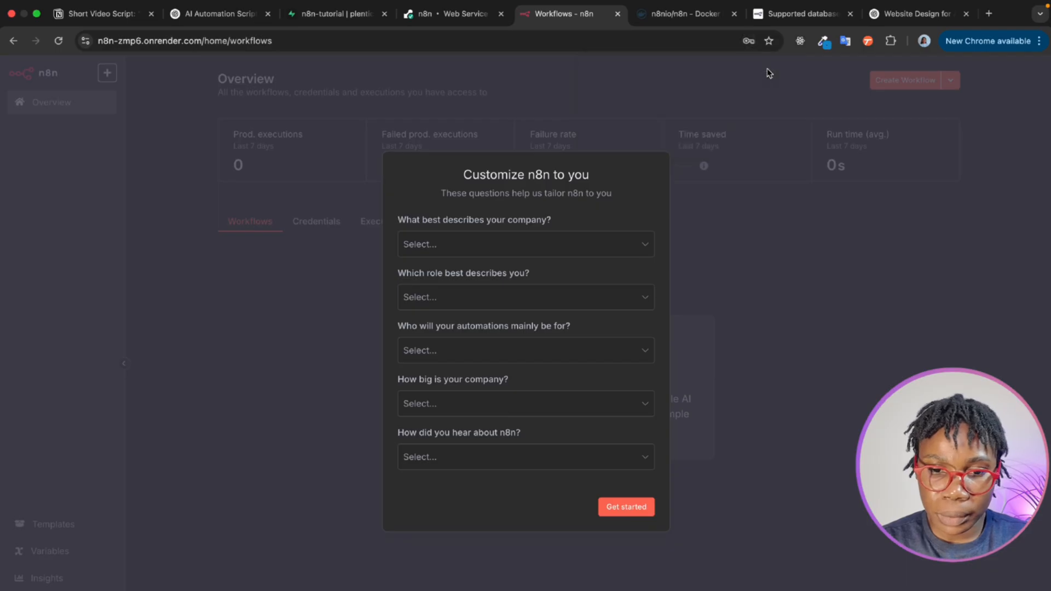
# - Submit the n8n customization survey with Software as a service, Business Owner, Myself, Less than 20 people and an answer for how n8n was discovered
pyautogui.click(620, 246)
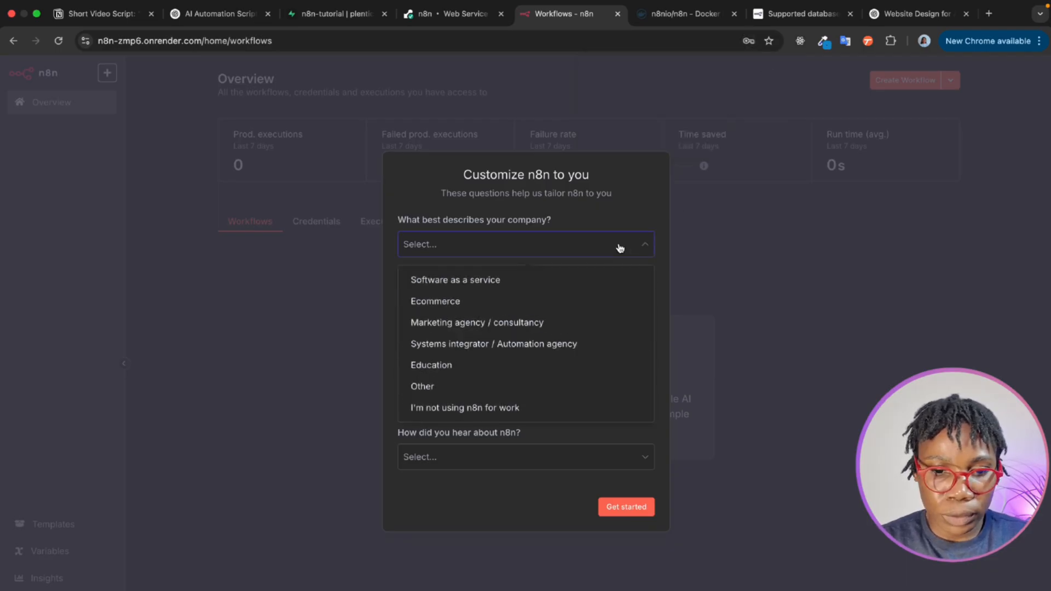
pyautogui.click(563, 289)
pyautogui.click(550, 307)
pyautogui.click(534, 330)
pyautogui.click(531, 352)
pyautogui.click(513, 389)
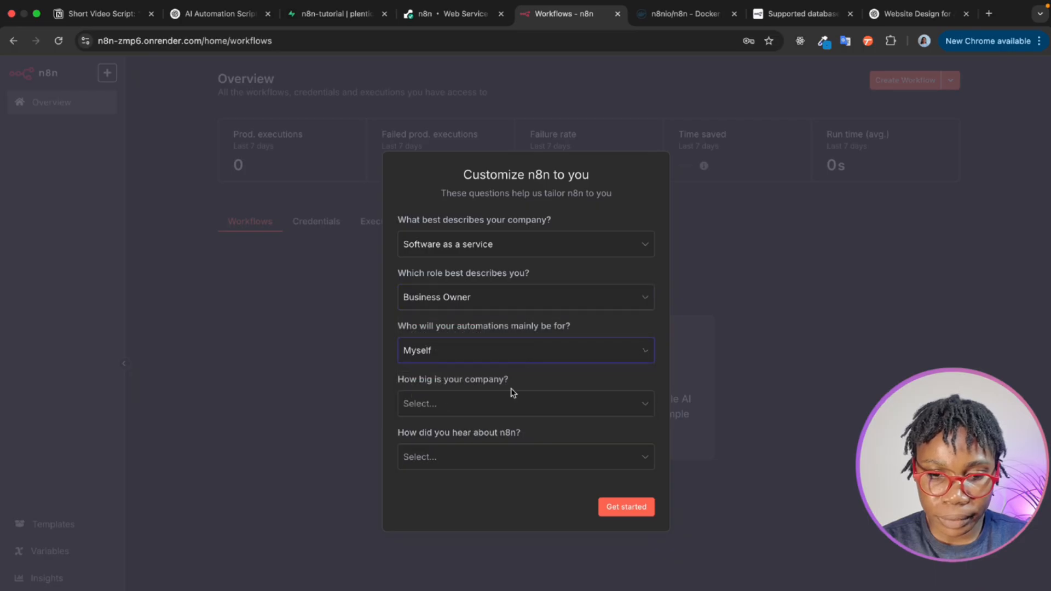
pyautogui.click(508, 401)
pyautogui.click(493, 438)
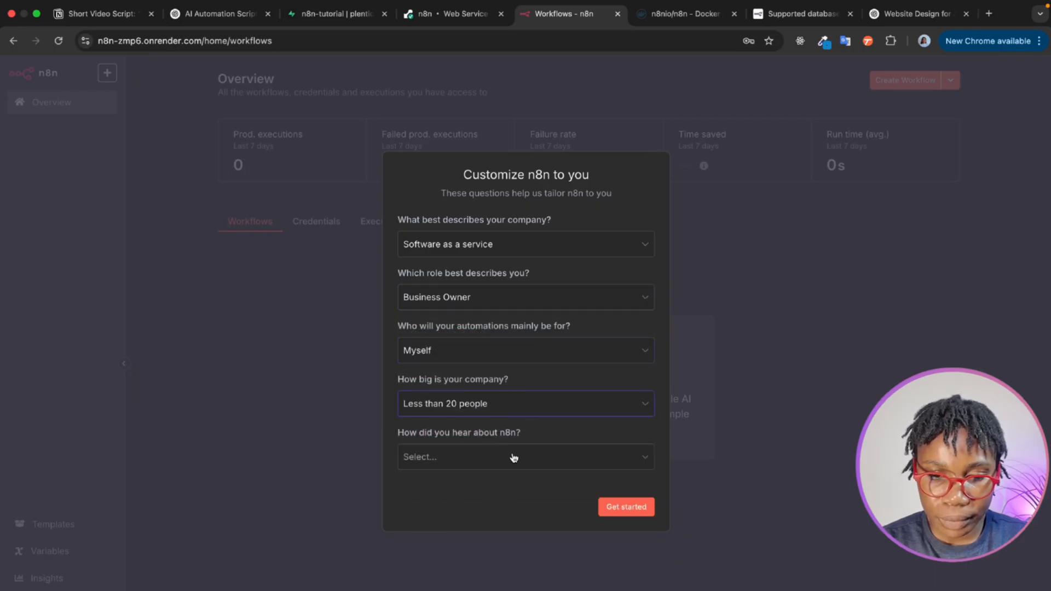
pyautogui.click(512, 457)
pyautogui.click(484, 496)
pyautogui.click(617, 507)
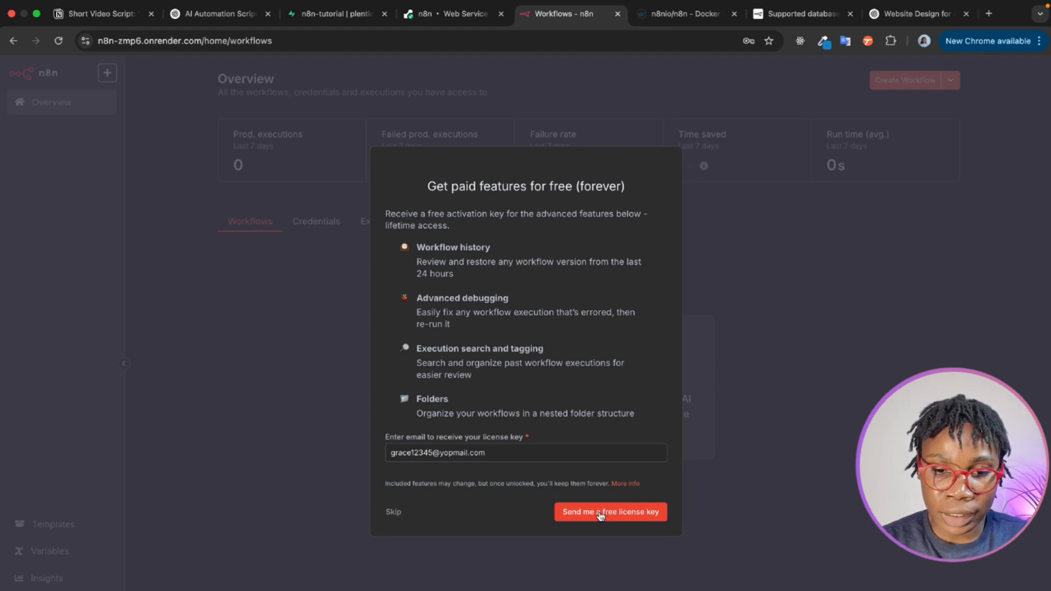
# - Request the free n8n license key by e-mail and copy the key from the message in the YOPmail inbox
pyautogui.click(600, 512)
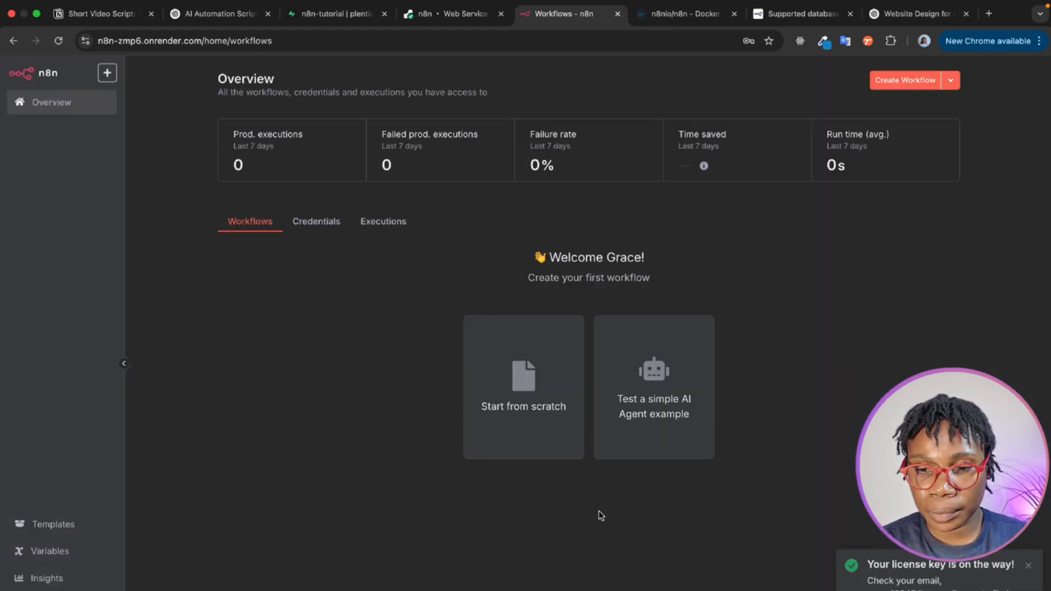
pyautogui.click(677, 14)
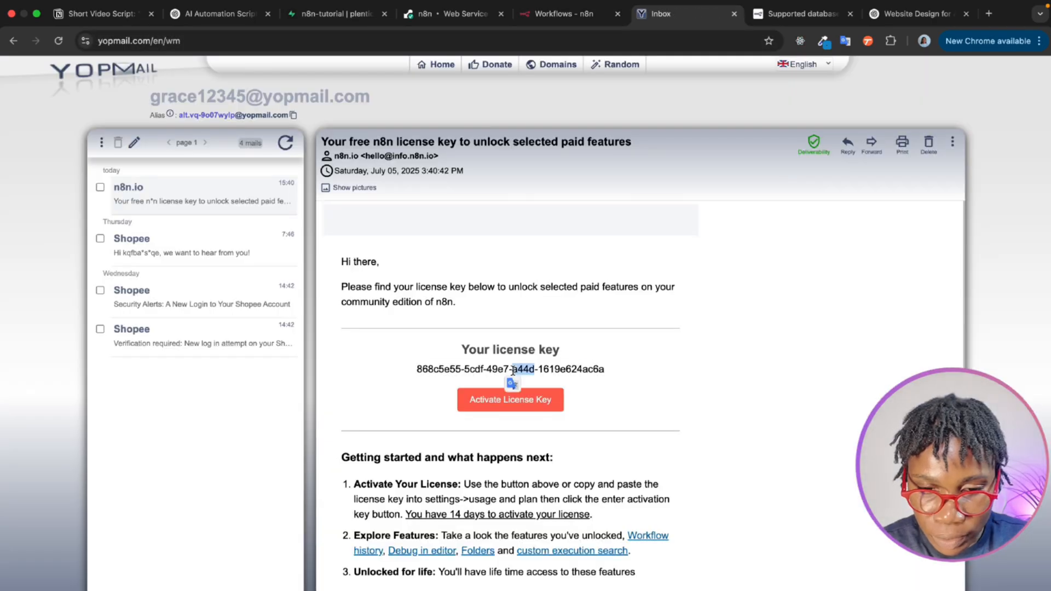
pyautogui.tripleClick(513, 369)
pyautogui.press('super+c')
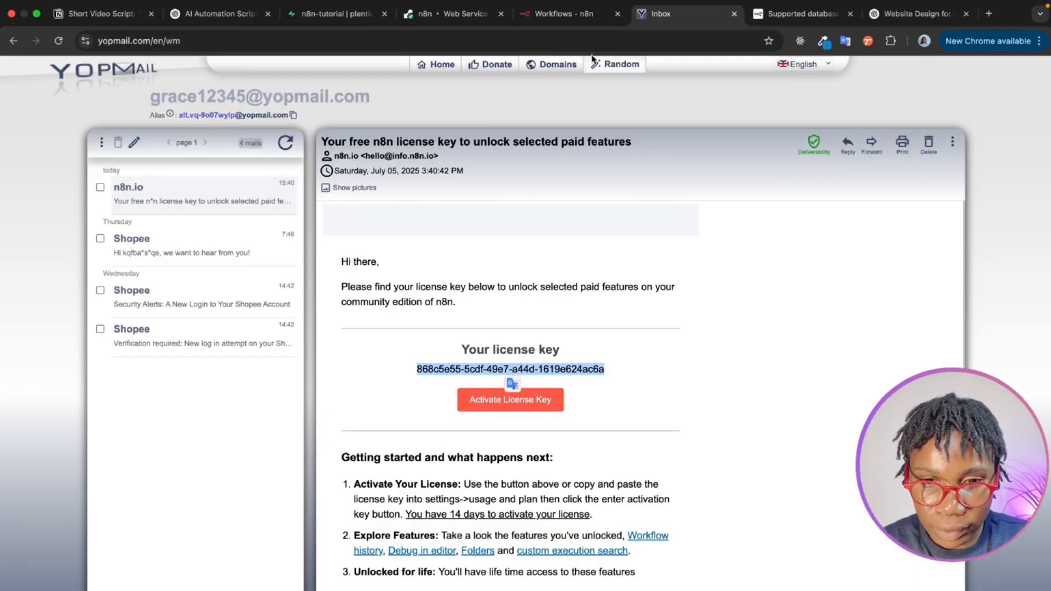
# - Activate the license in n8n's Usage and plan settings by pasting the license key as the activation key
pyautogui.click(581, 17)
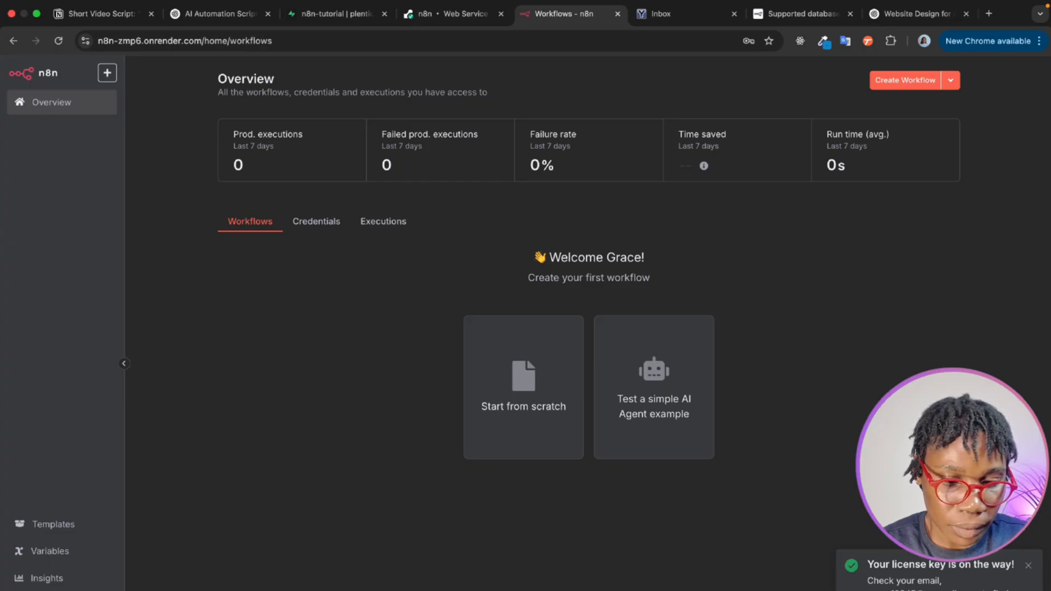
pyautogui.click(108, 590)
pyautogui.click(129, 590)
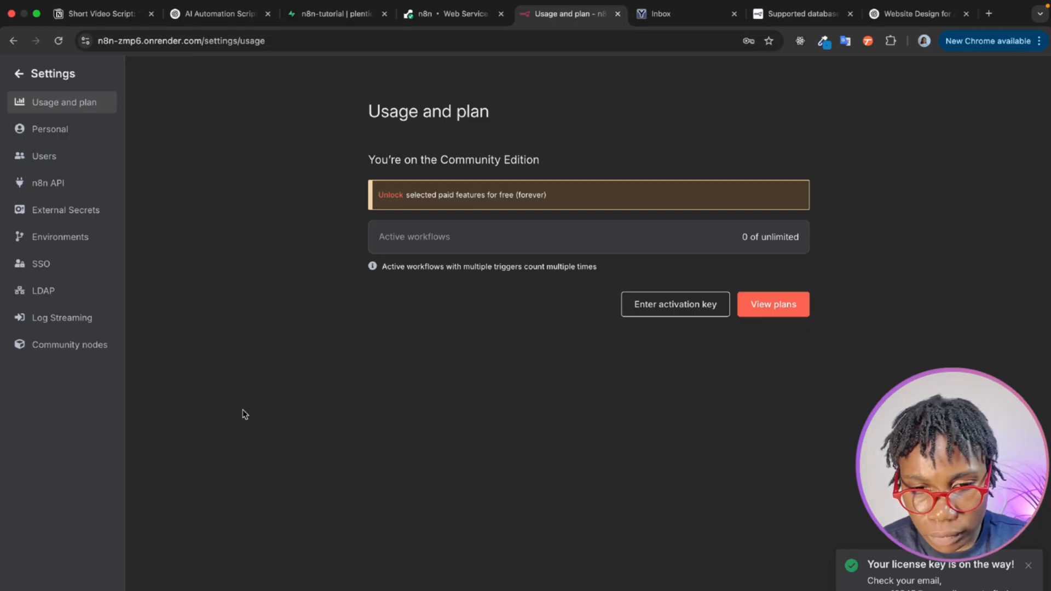
pyautogui.click(679, 305)
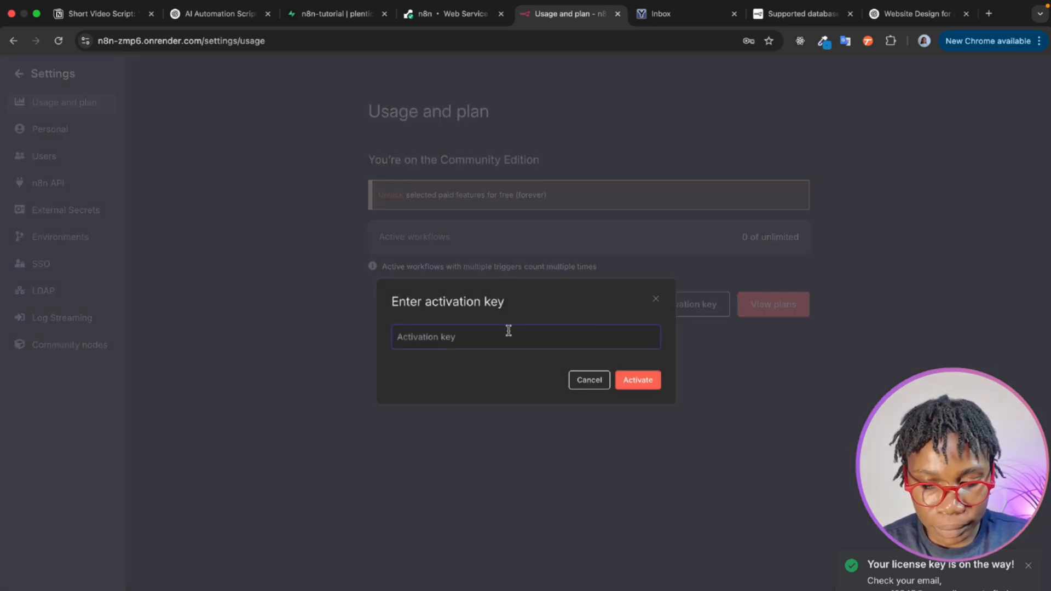
pyautogui.press('super+v')
pyautogui.click(645, 382)
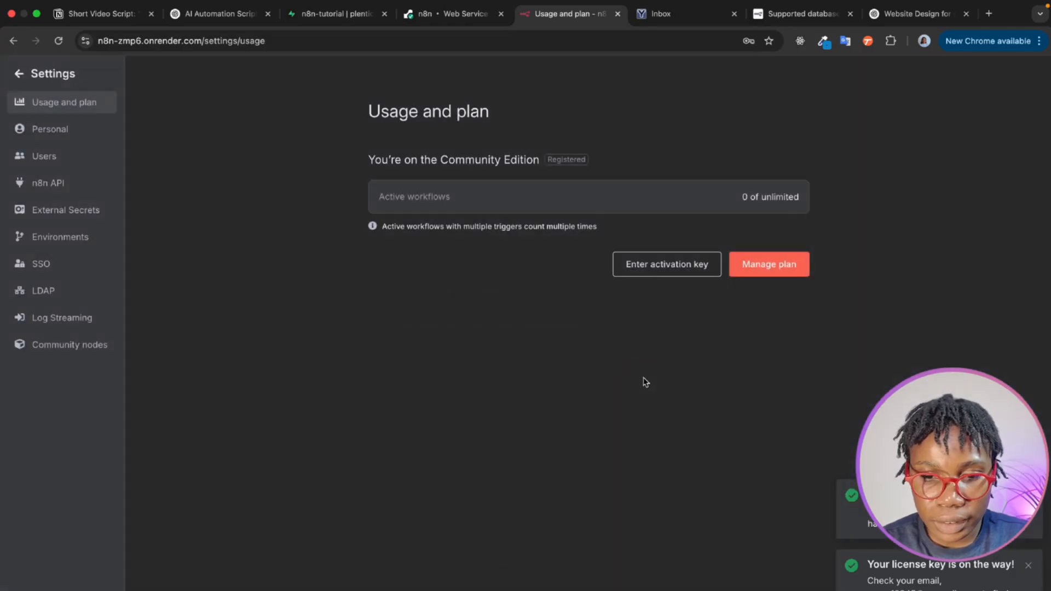